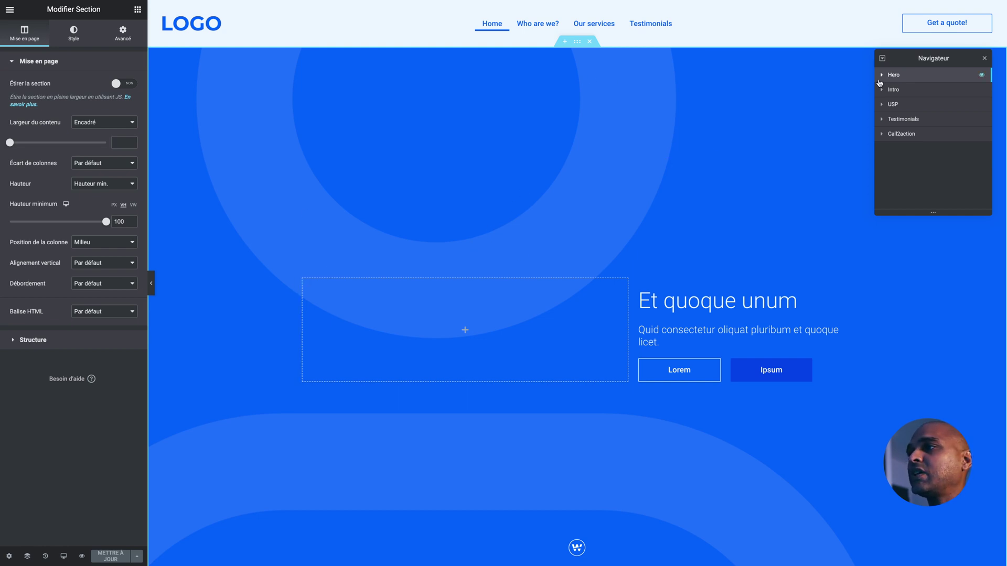
- Jump to the Intro section and expand the second Questionae FAQ item
scroll(645, 215, "down", 1)
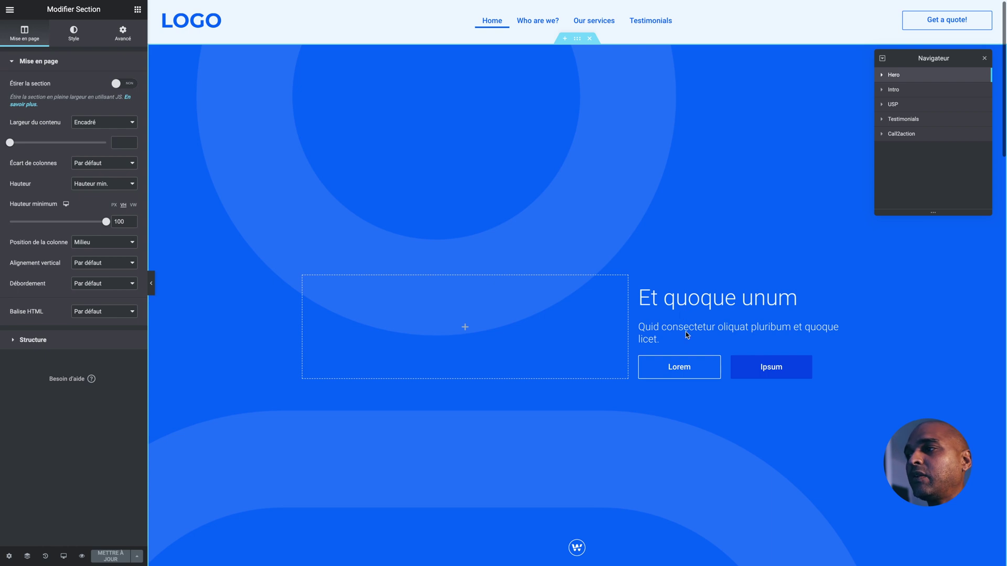
left_click(893, 90)
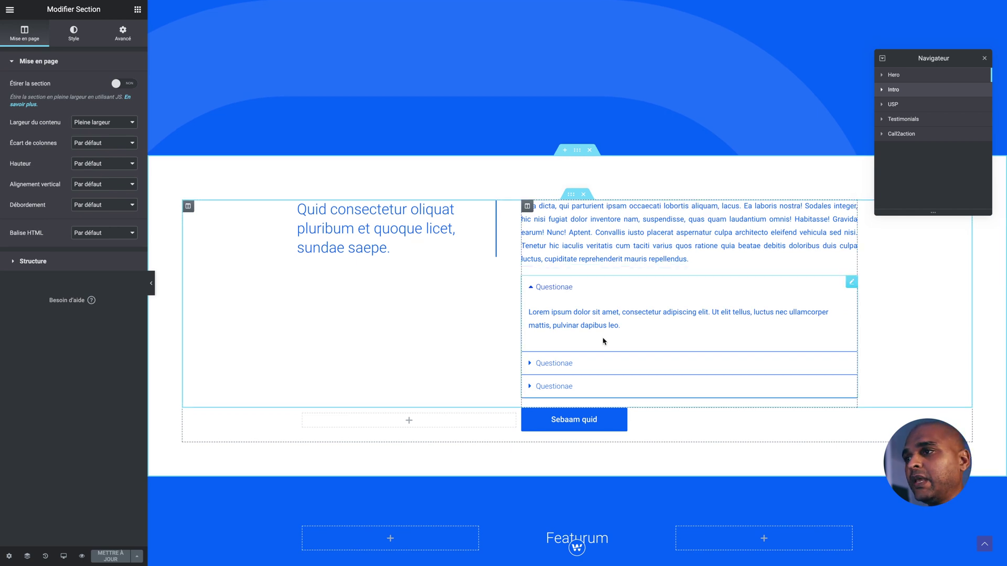
left_click(547, 364)
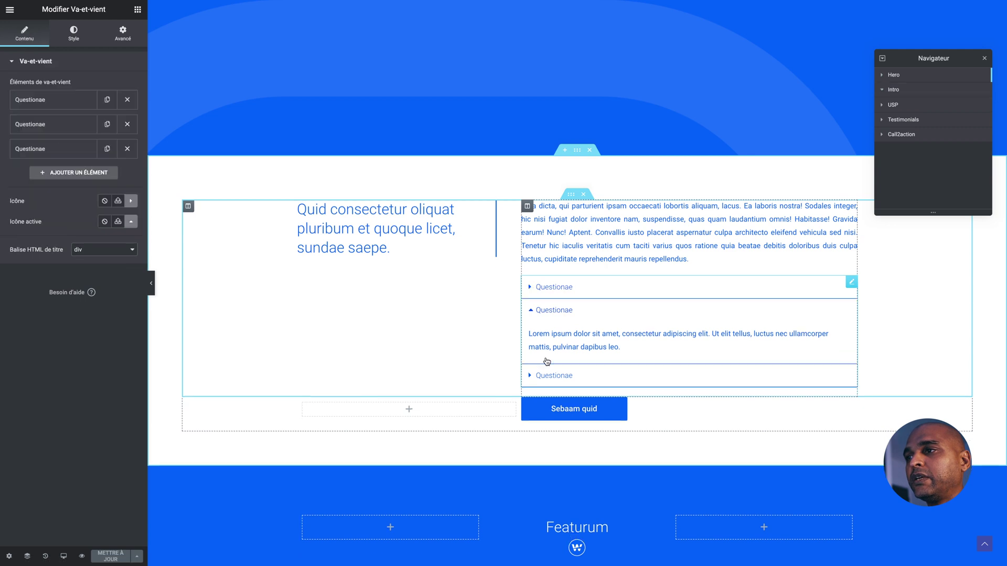
left_click(881, 90)
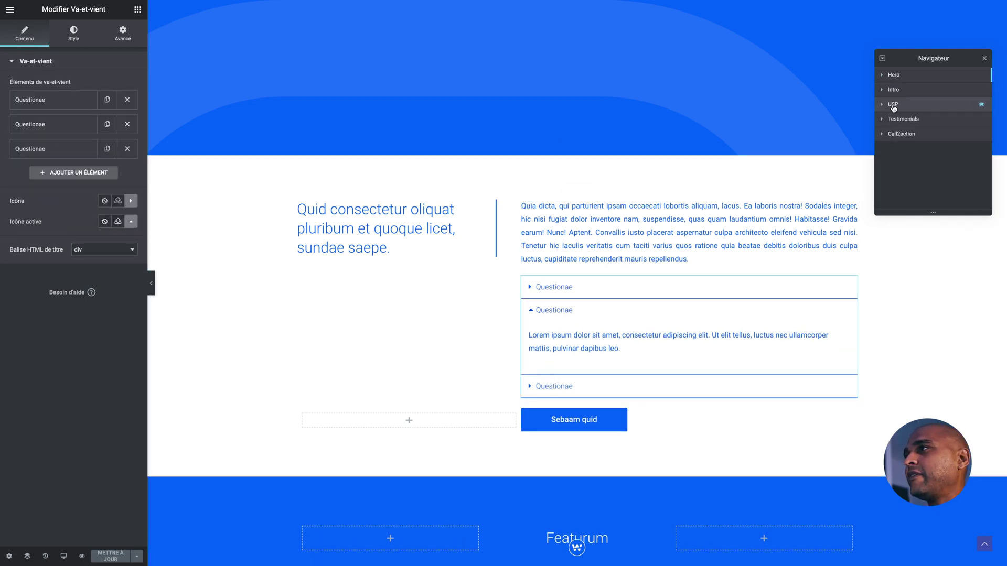
- Select the USP and Testimonials sections, scrolling down to the blue 'Quod alicet saepe?' call-to-action
left_click(892, 105)
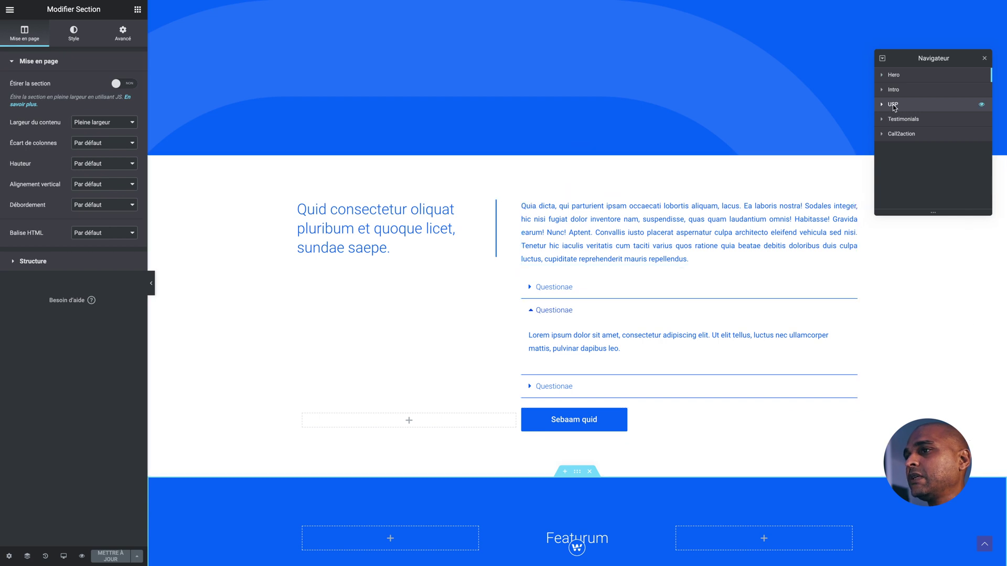
scroll(671, 273, "down", 4)
scroll(668, 273, "down", 2)
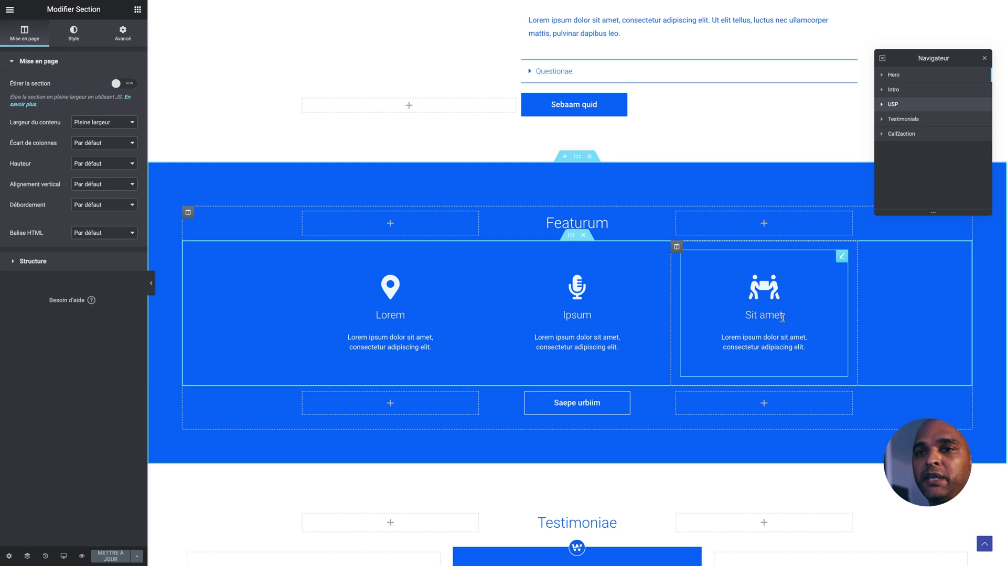
left_click(906, 120)
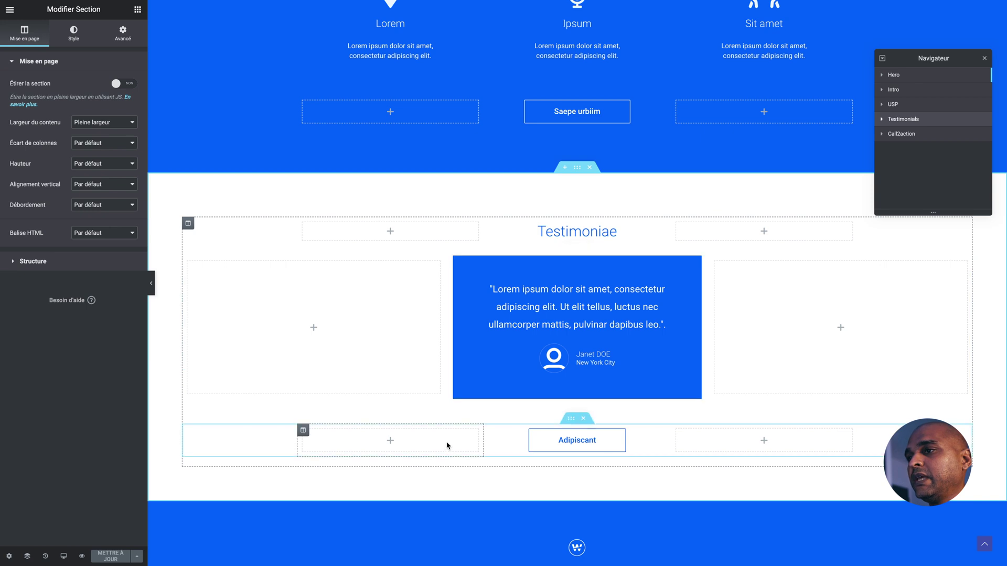
scroll(447, 443, "down", 1)
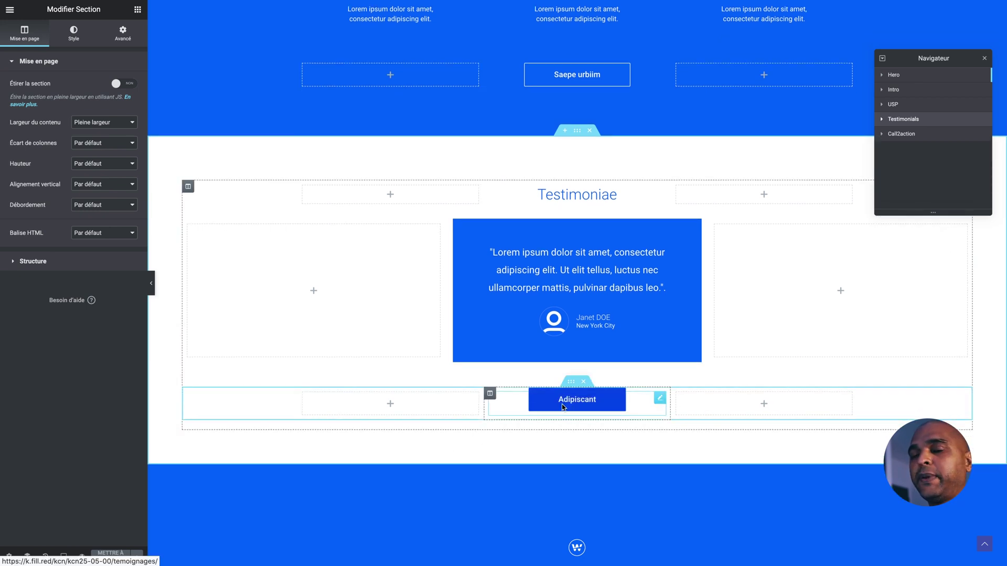
scroll(483, 376, "down", 5)
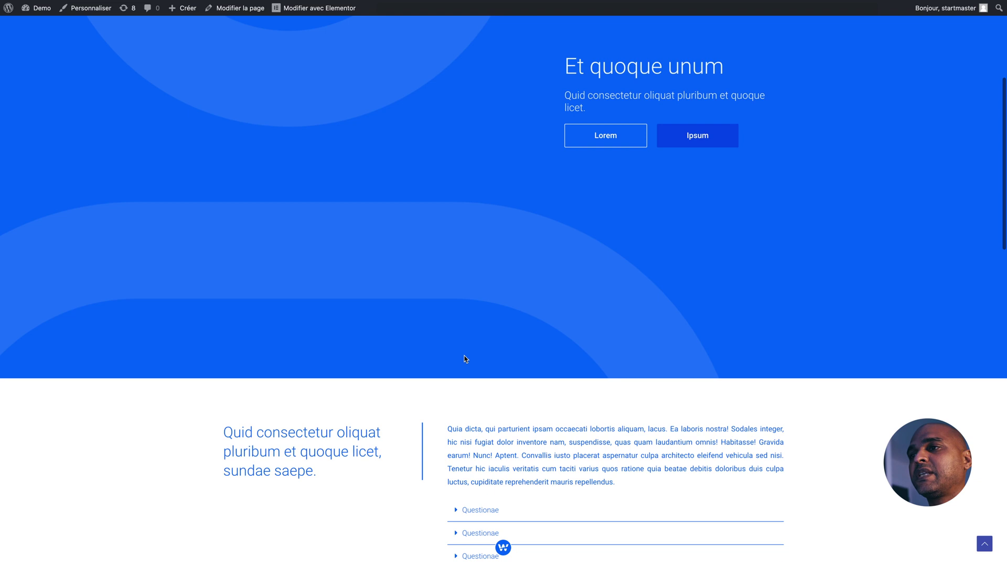
- Scroll the live wireframe homepage from the hero past the intro FAQ to Featurum
scroll(464, 359, "down", 8)
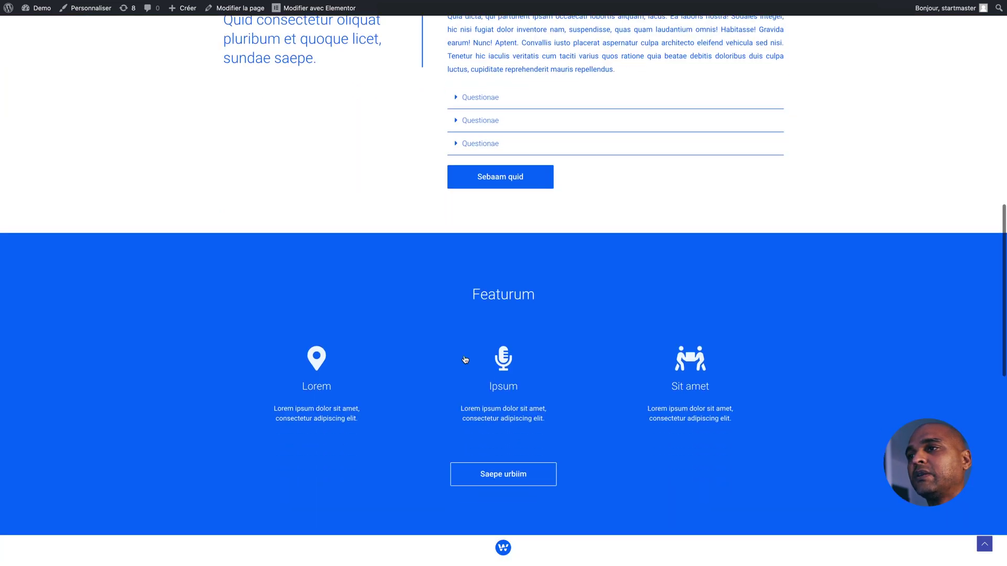
scroll(464, 359, "down", 5)
scroll(464, 359, "down", 1)
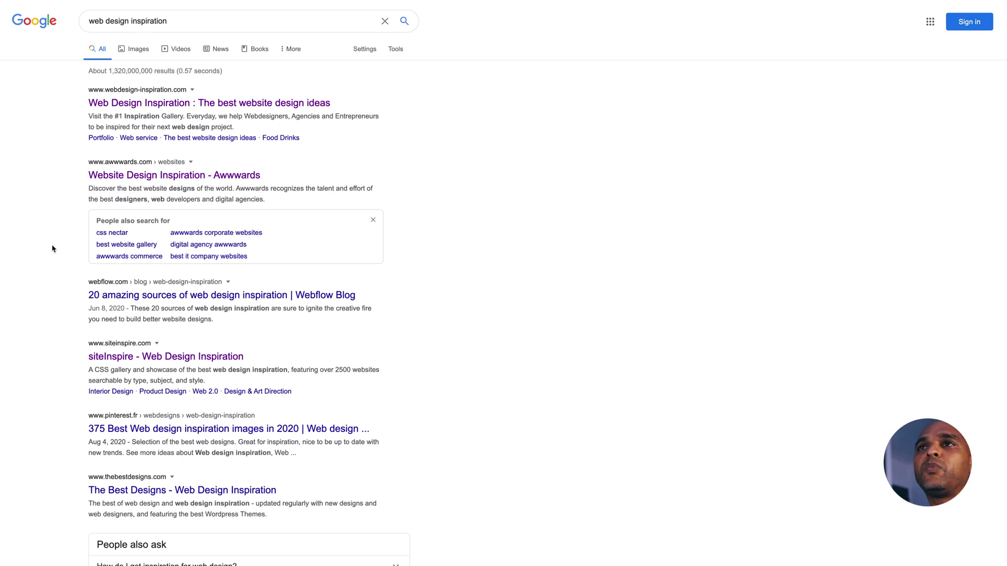
- Scroll through the siteInspire and Awwwards thumbnail grids of award-winning sites
scroll(74, 328, "down", 7)
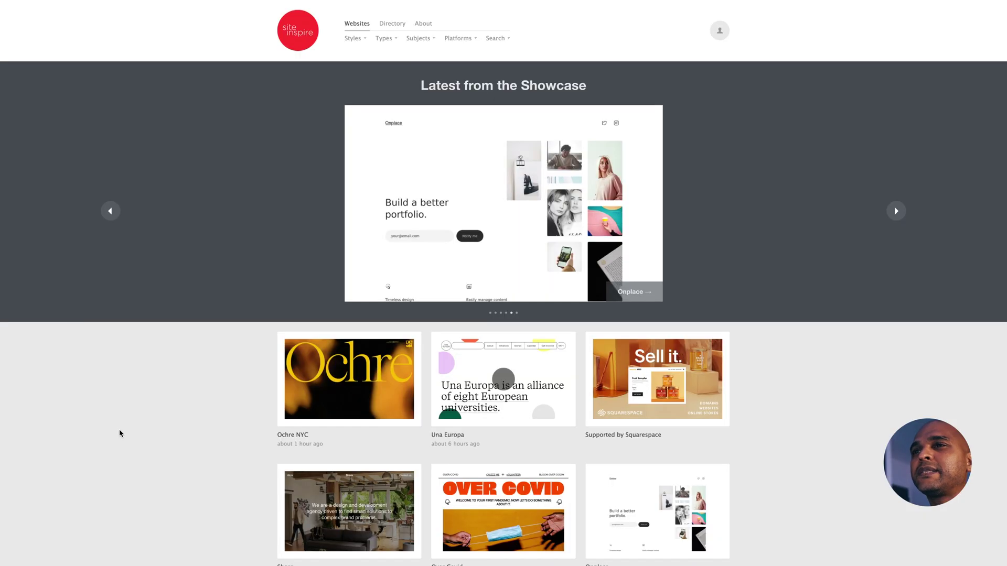
scroll(120, 433, "down", 6)
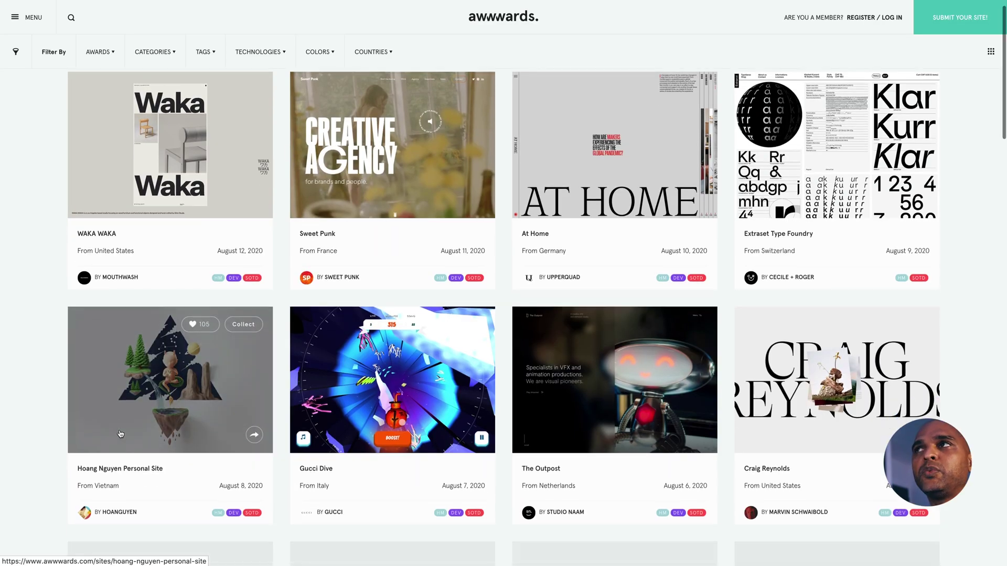
scroll(120, 433, "down", 5)
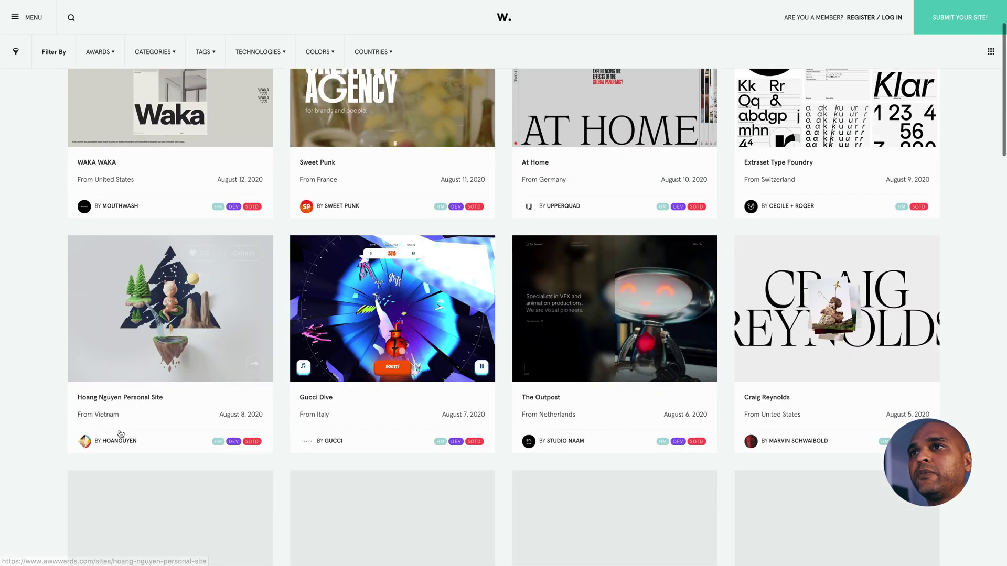
scroll(120, 433, "down", 1)
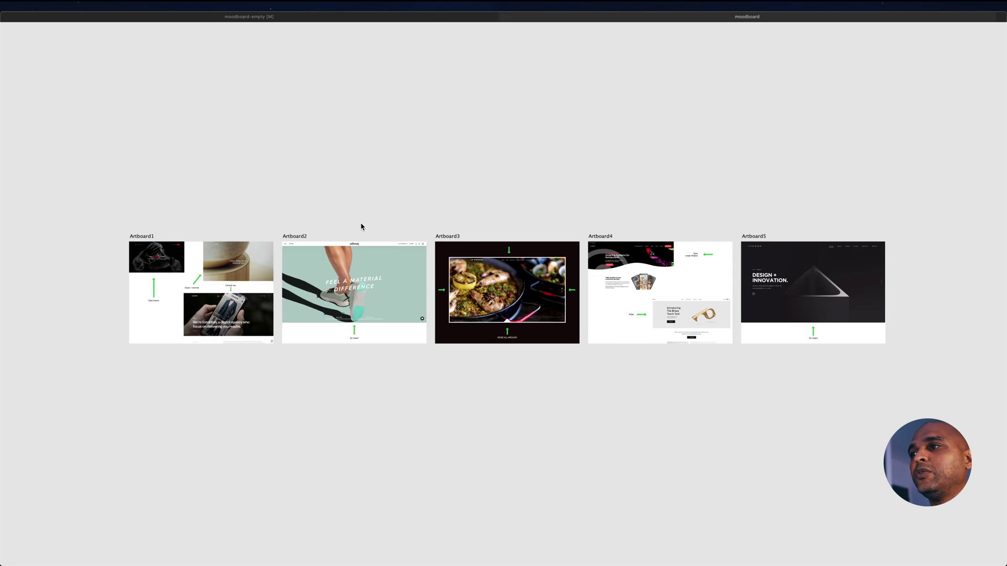
- Pan the moodboard right, briefly selecting and then deselecting the LAYER reference image
scroll(220, 271, "up", 8)
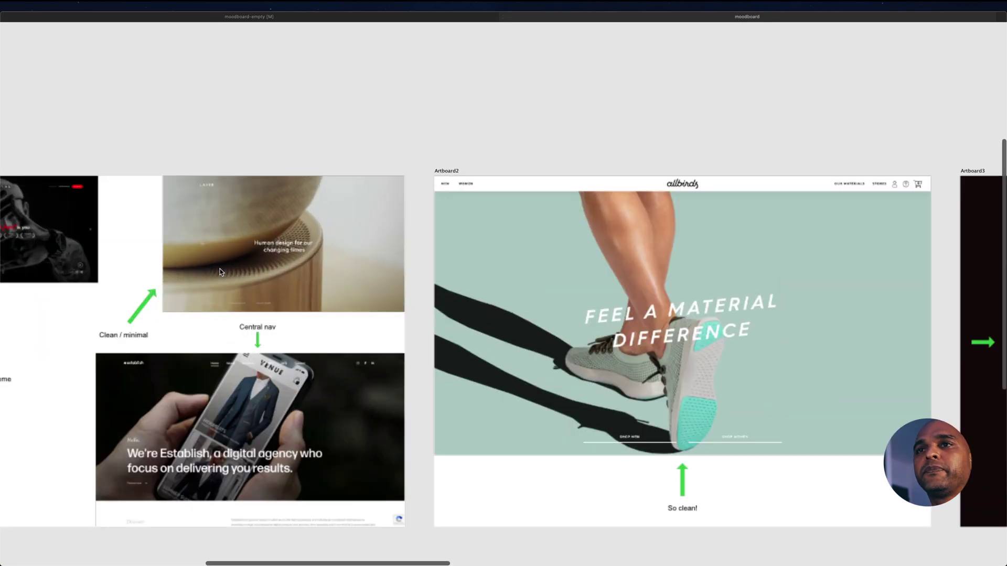
scroll(220, 271, "down", 3)
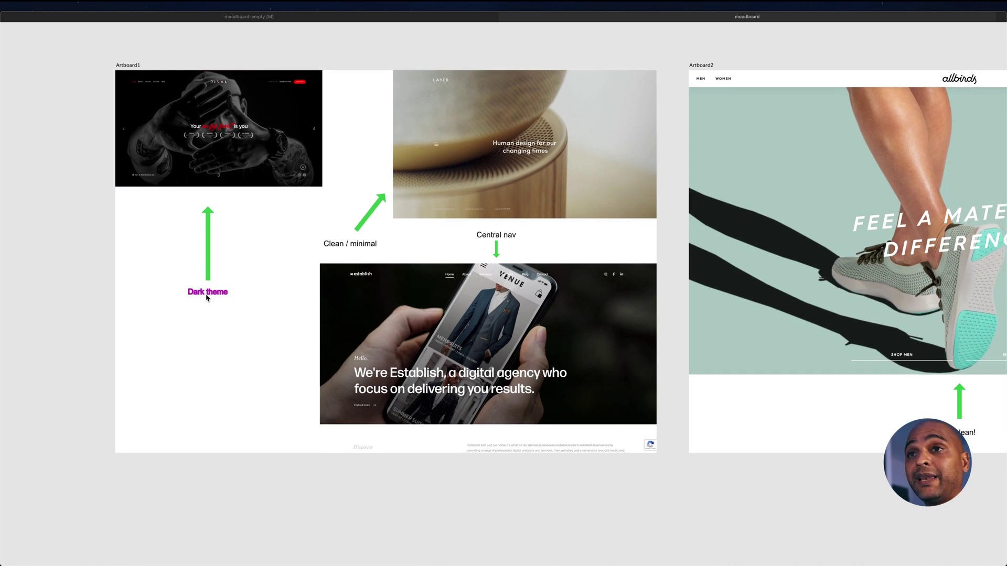
scroll(207, 175, "up", 3)
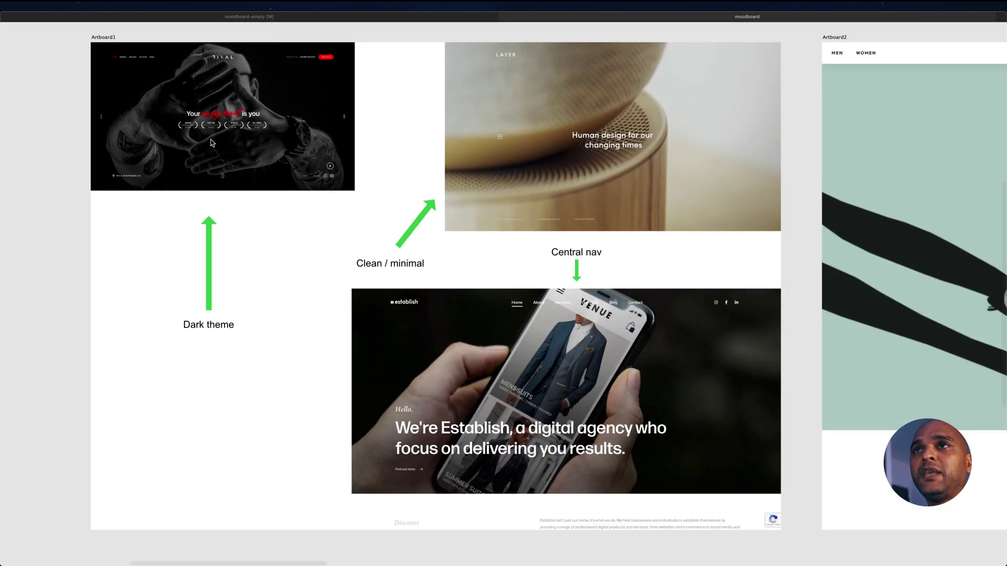
scroll(243, 267, "right", 2)
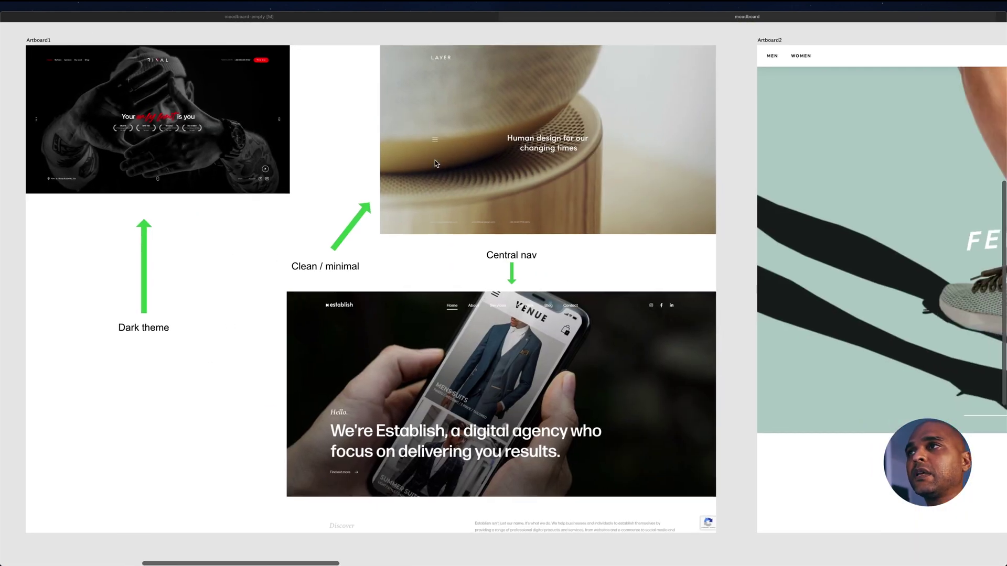
left_click(445, 152)
left_click(359, 236)
- Zoom and pan until Artboard3's La Marcha paella screenshot with 'EDGE ALL AROUND' is centred
scroll(357, 237, "down", 3)
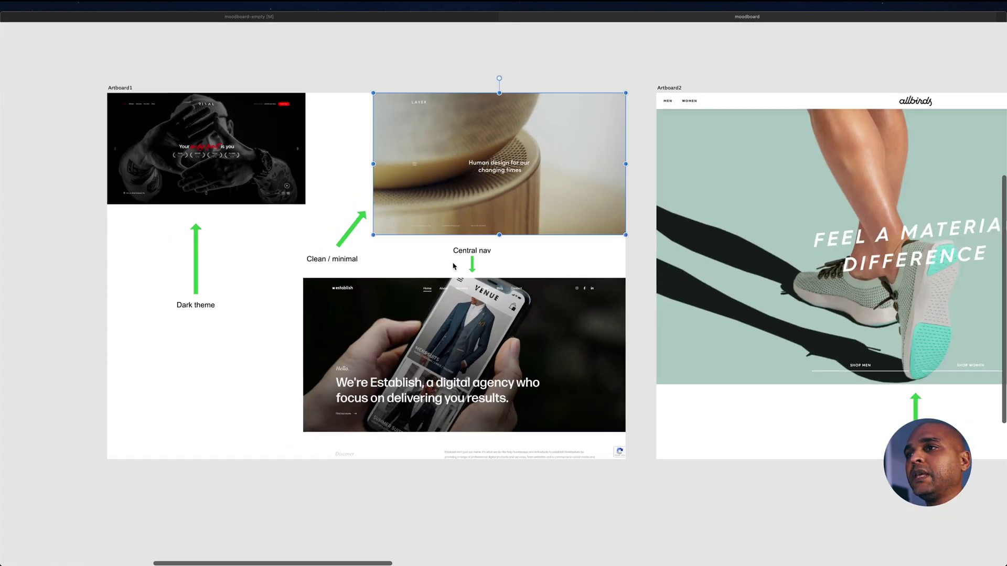
scroll(474, 362, "up", 5)
scroll(473, 383, "down", 3)
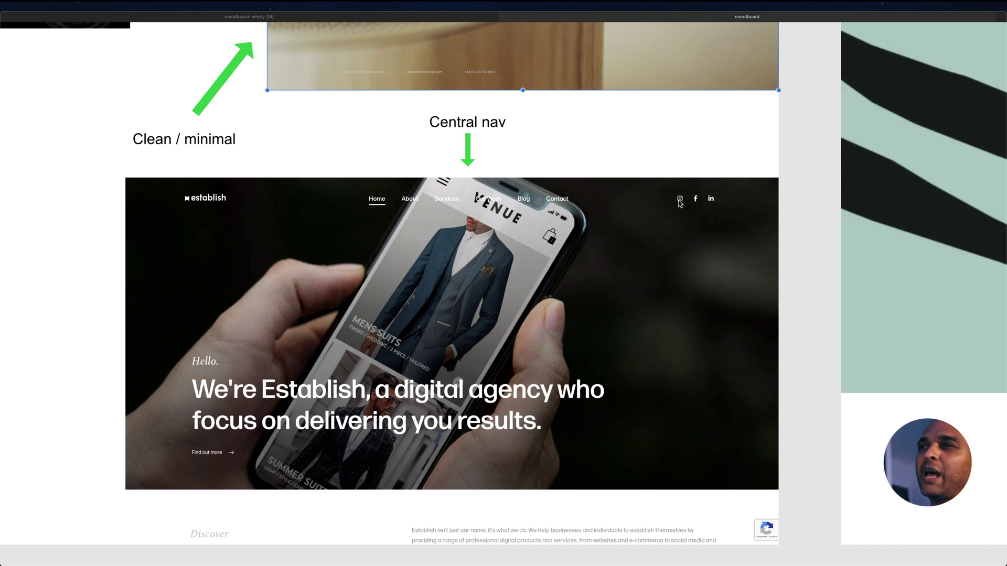
scroll(679, 202, "down", 3)
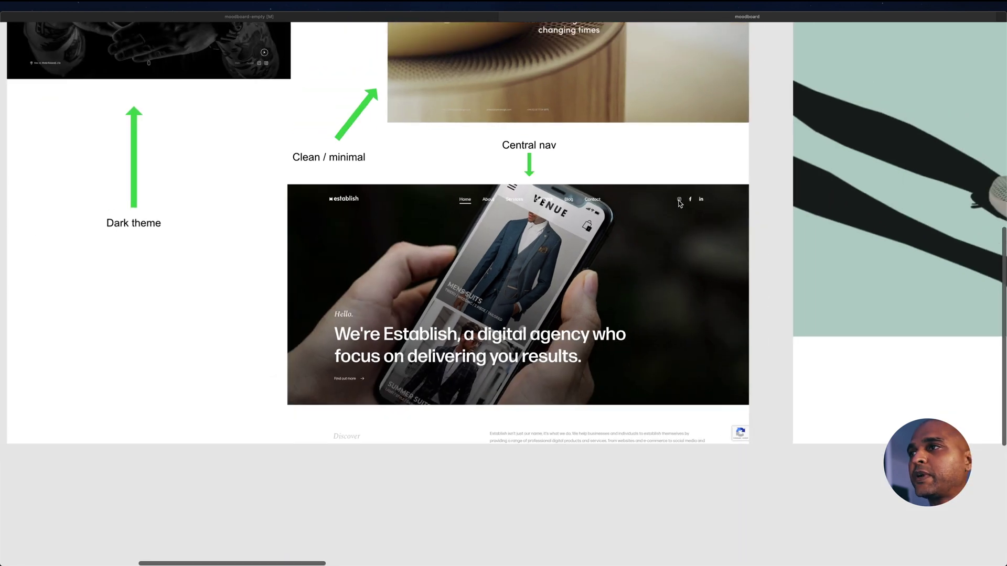
scroll(520, 213, "down", 5)
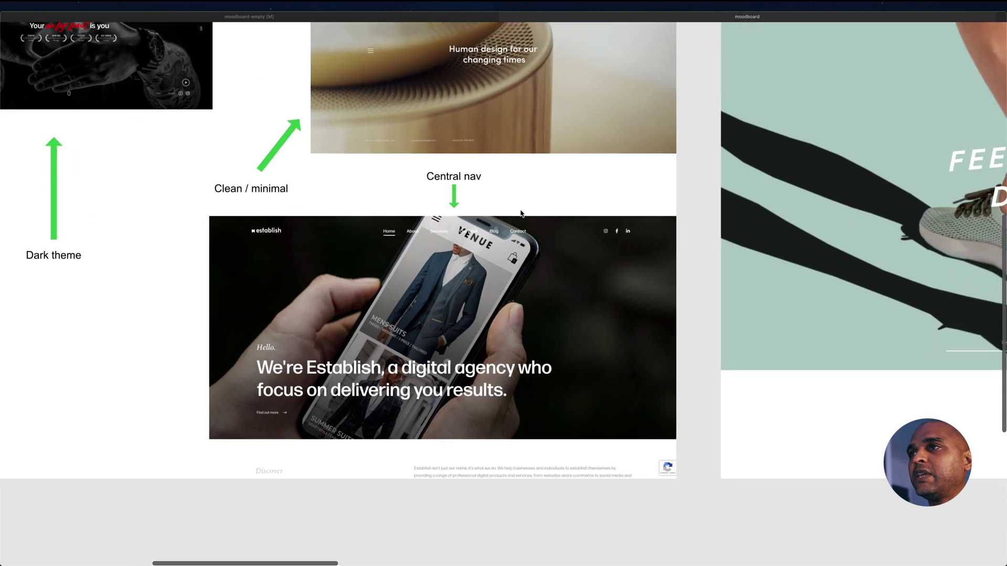
scroll(520, 213, "up", 5)
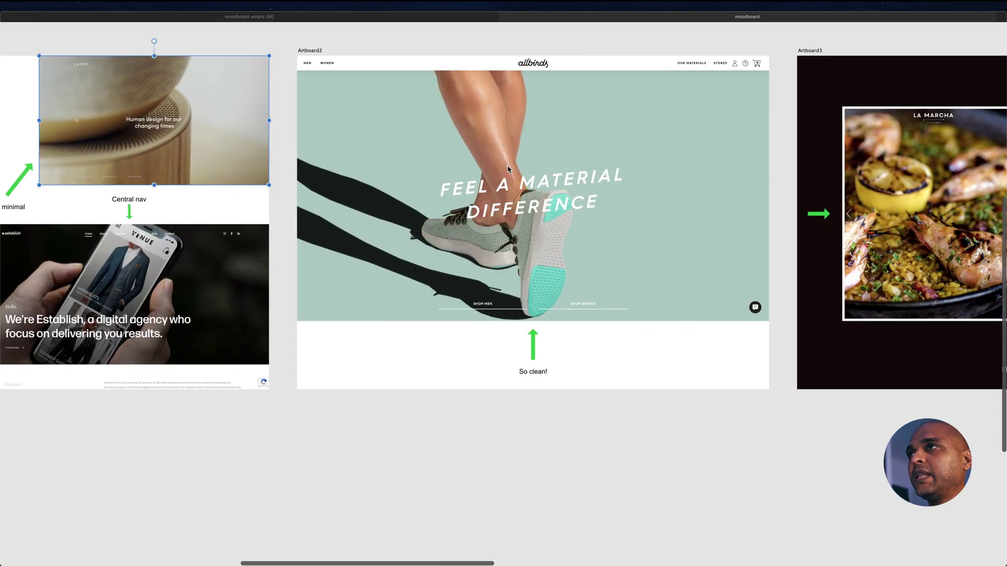
scroll(521, 215, "up", 3)
scroll(524, 315, "down", 1)
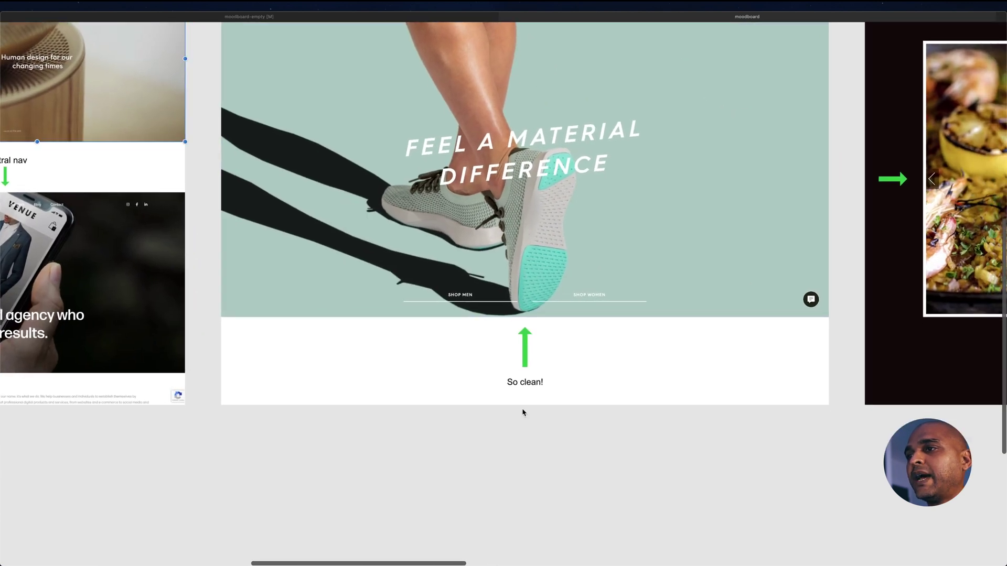
scroll(522, 380, "up", 5)
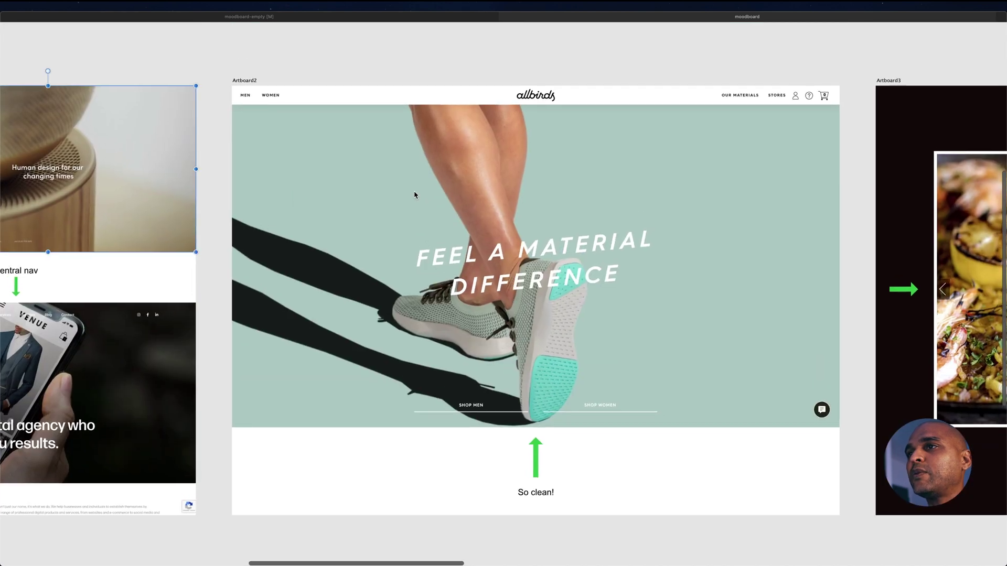
scroll(494, 293, "right", 10)
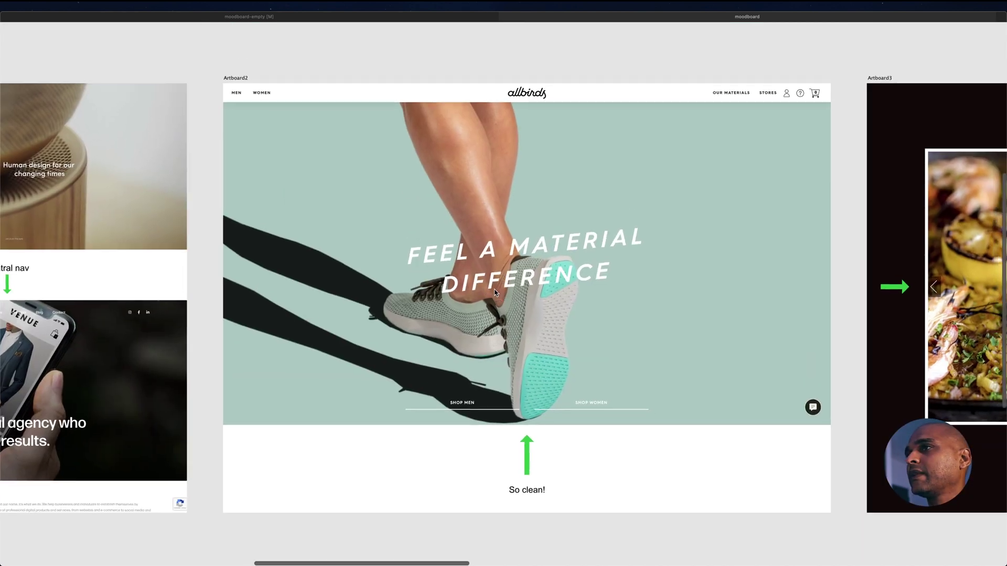
scroll(495, 293, "down", 1)
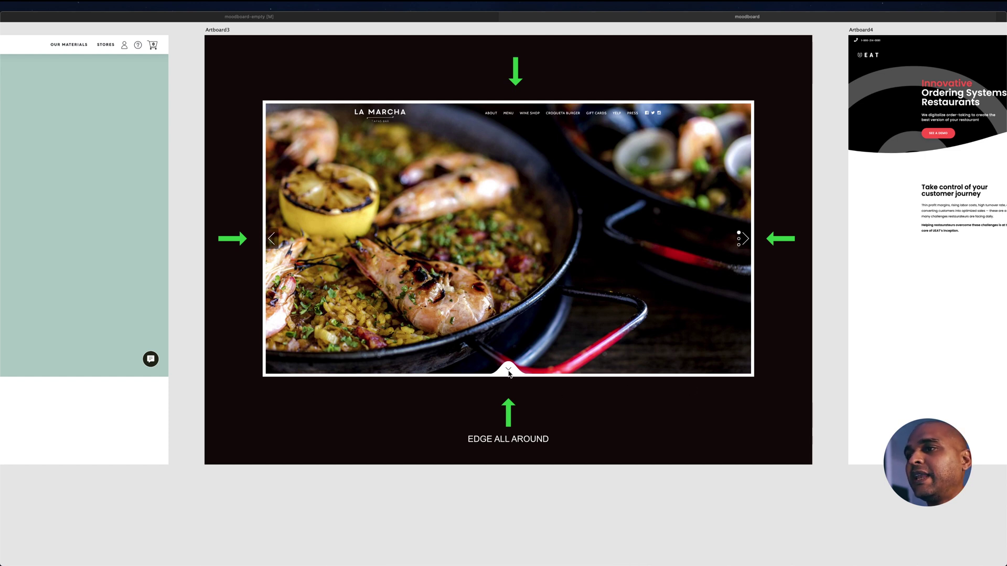
- Zoom across the artboards and select the UEAT screenshot in Artboard4
scroll(509, 373, "up", 5)
scroll(503, 371, "down", 2)
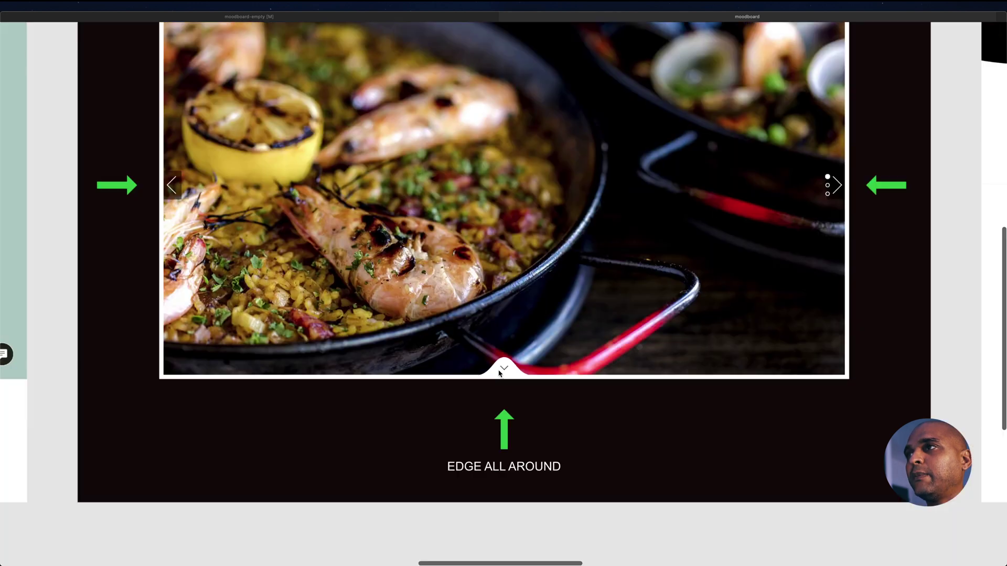
scroll(499, 372, "down", 3)
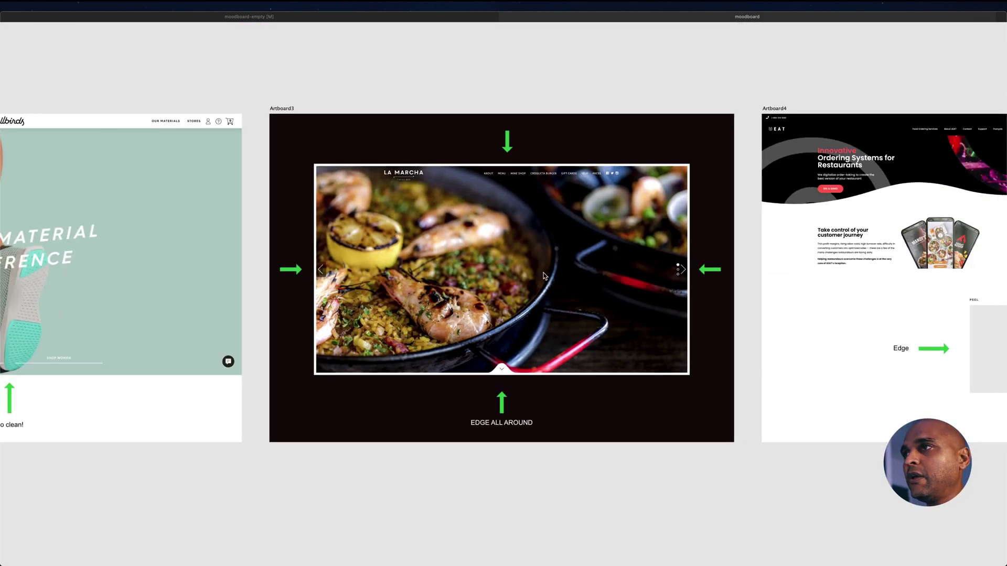
scroll(543, 276, "right", 8)
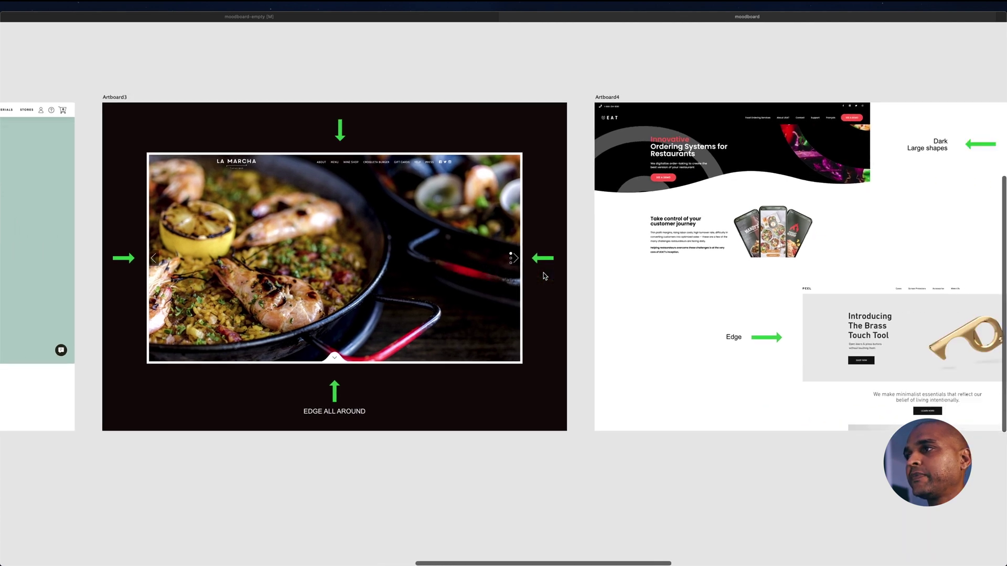
scroll(546, 257, "up", 3)
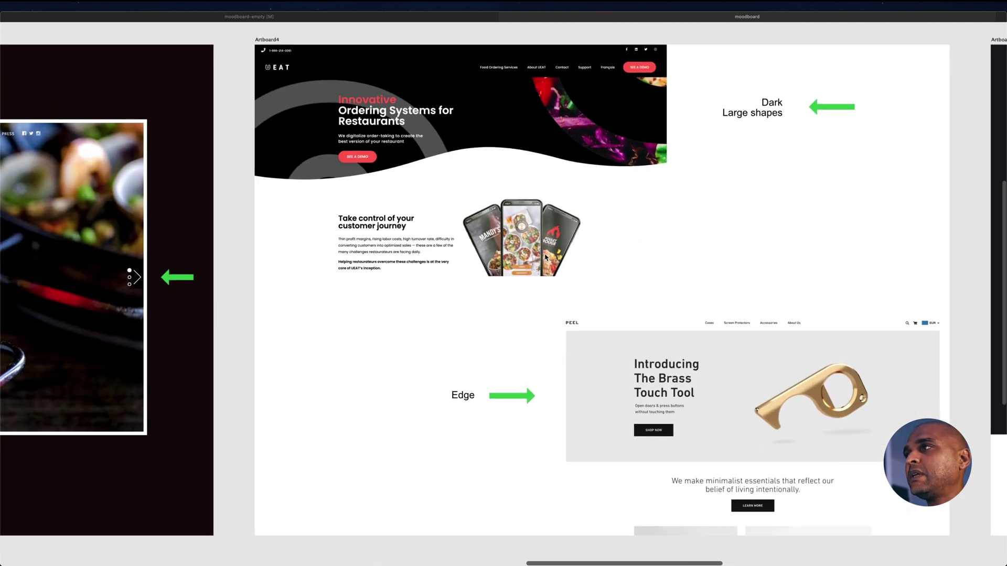
left_click(598, 122)
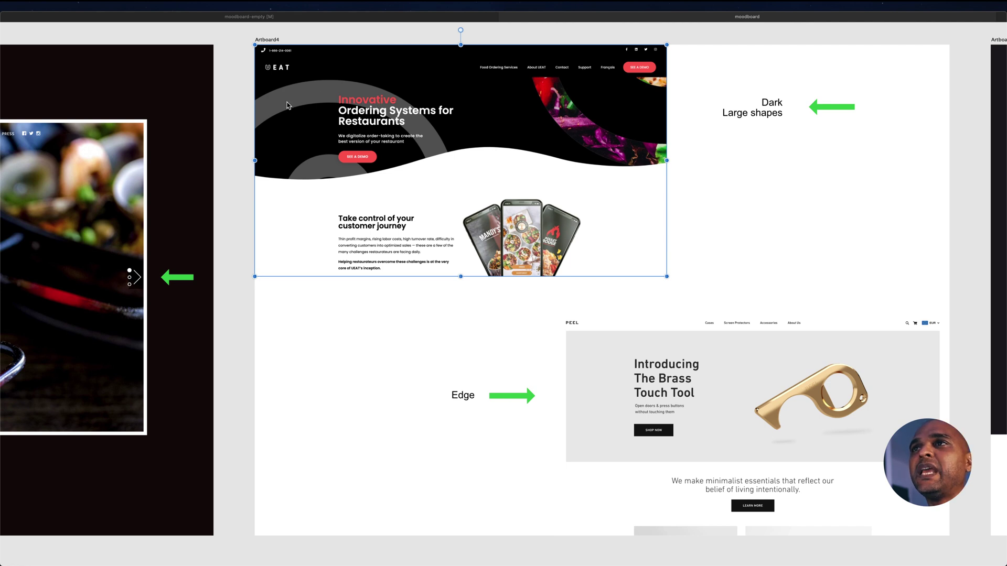
- Nudge the PEEL screenshot slightly higher on its artboard and reselect it to check placement
scroll(412, 310, "down", 5)
scroll(412, 310, "right", 3)
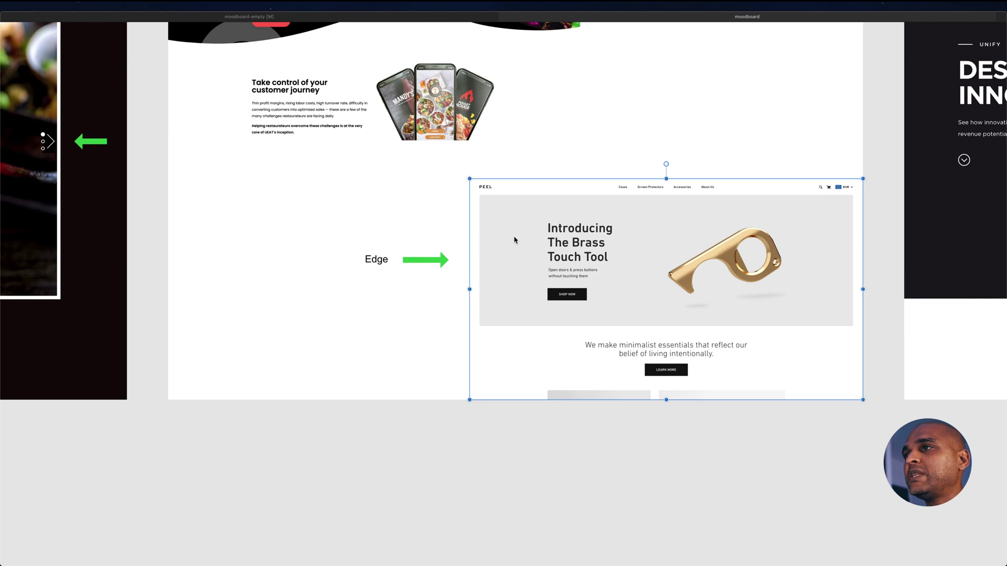
mouse_move(513, 240)
left_mouse_down()
mouse_move(470, 234)
mouse_move(526, 234)
mouse_move(512, 234)
left_mouse_up()
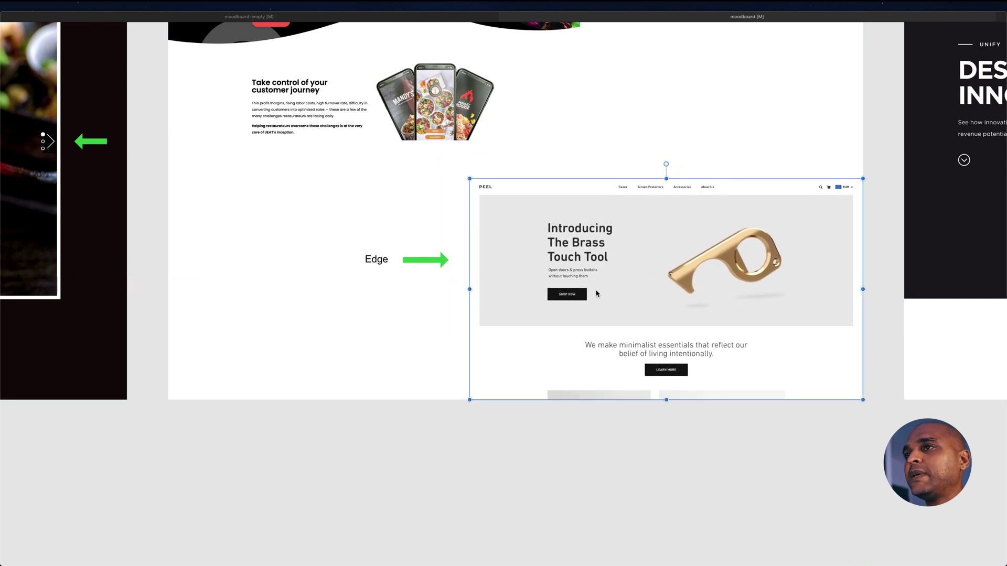
scroll(382, 238, "left", 3)
scroll(382, 238, "left", 15)
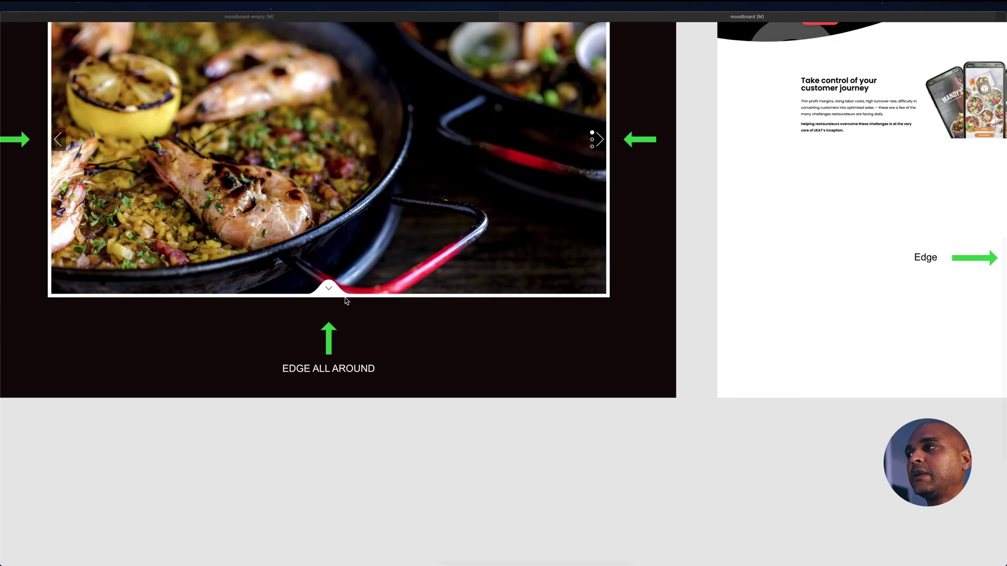
scroll(791, 316, "right", 20)
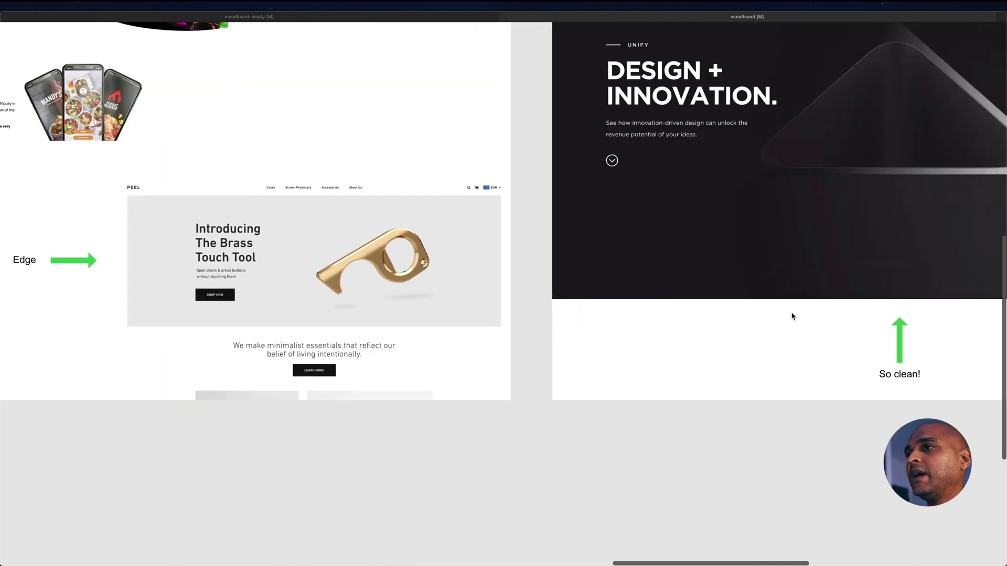
scroll(791, 316, "up", 3)
left_click(439, 326)
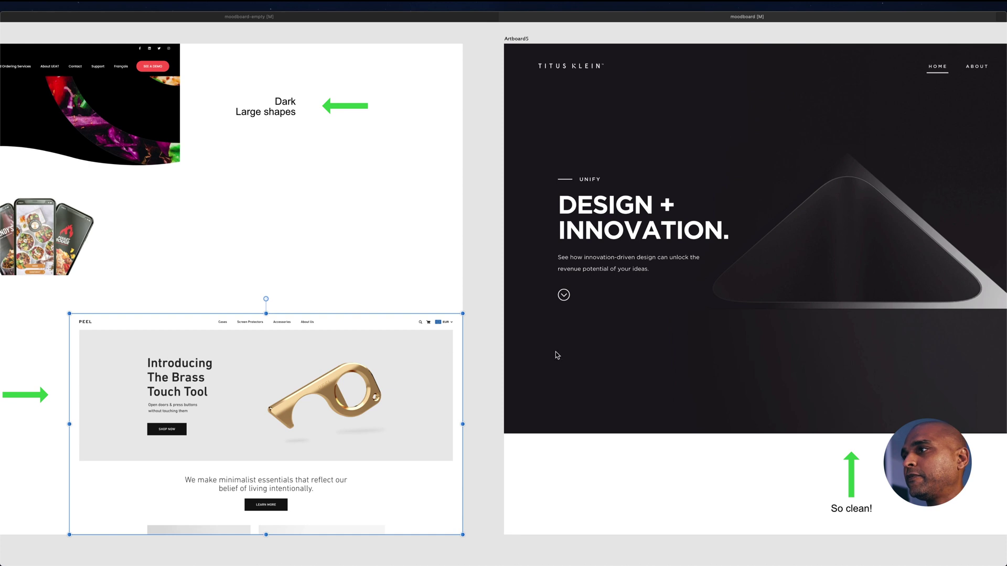
scroll(602, 334, "down", 5)
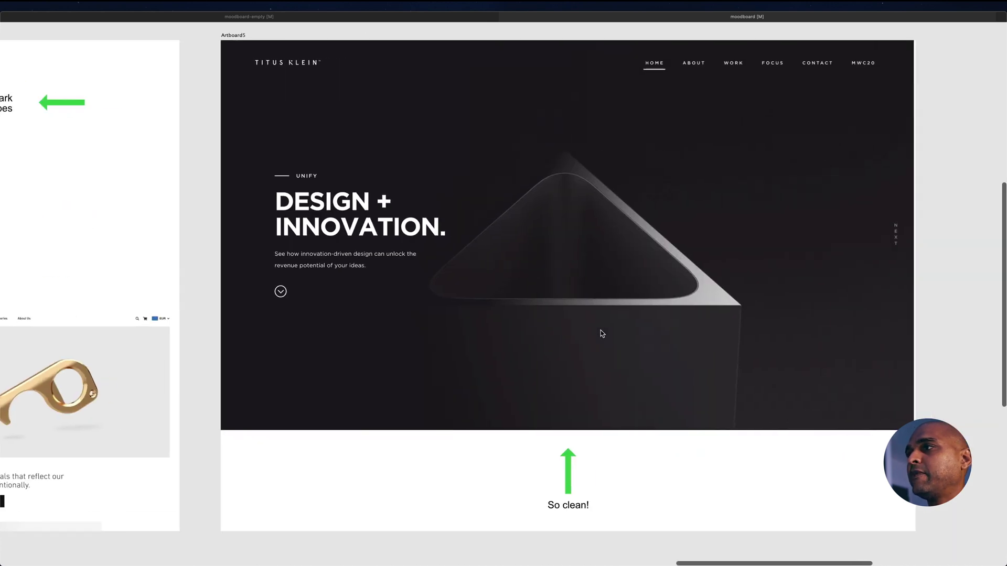
scroll(602, 334, "up", 2)
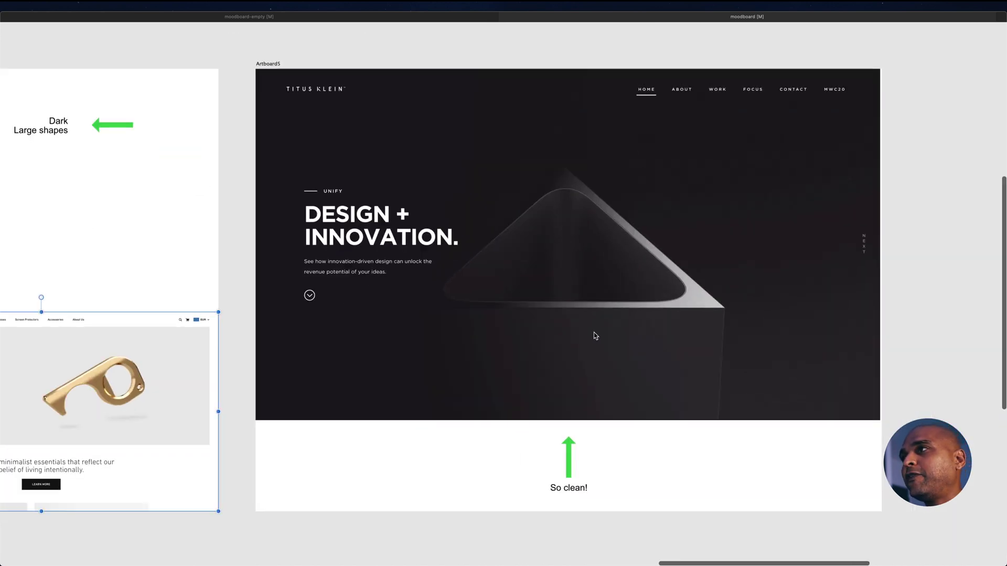
scroll(596, 336, "down", 2)
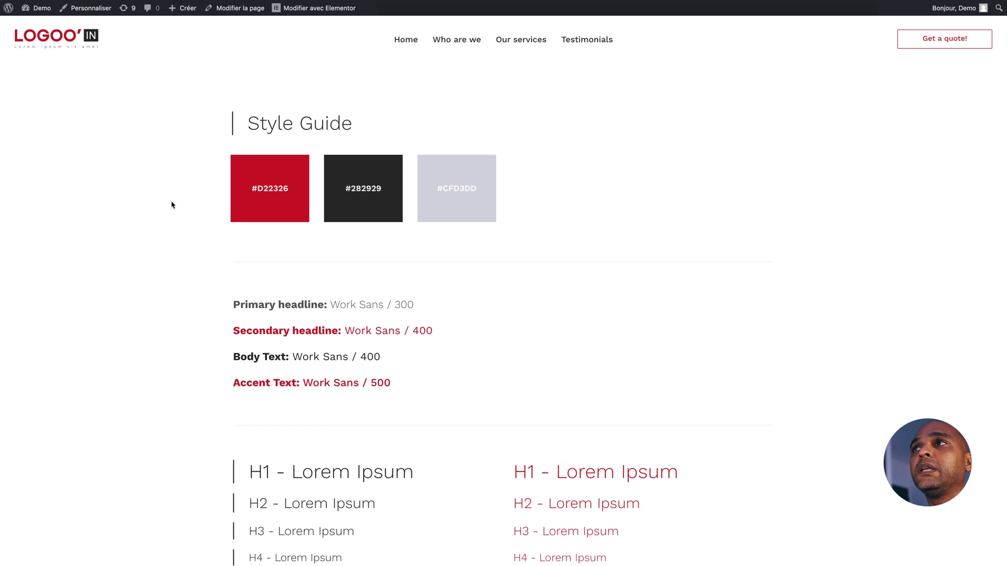
scroll(150, 320, "down", 9)
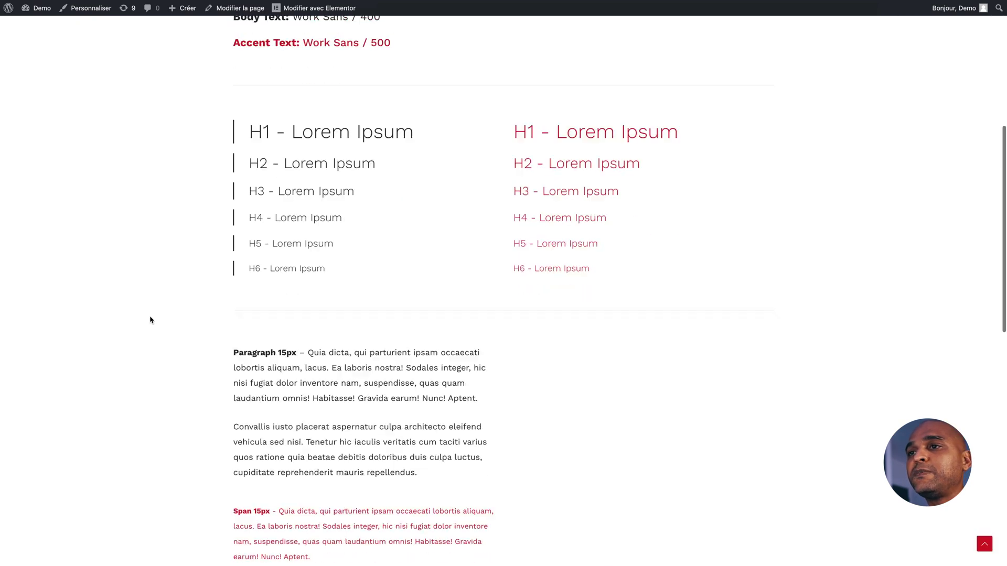
scroll(150, 320, "down", 4)
scroll(150, 320, "up", 10)
scroll(150, 320, "up", 3)
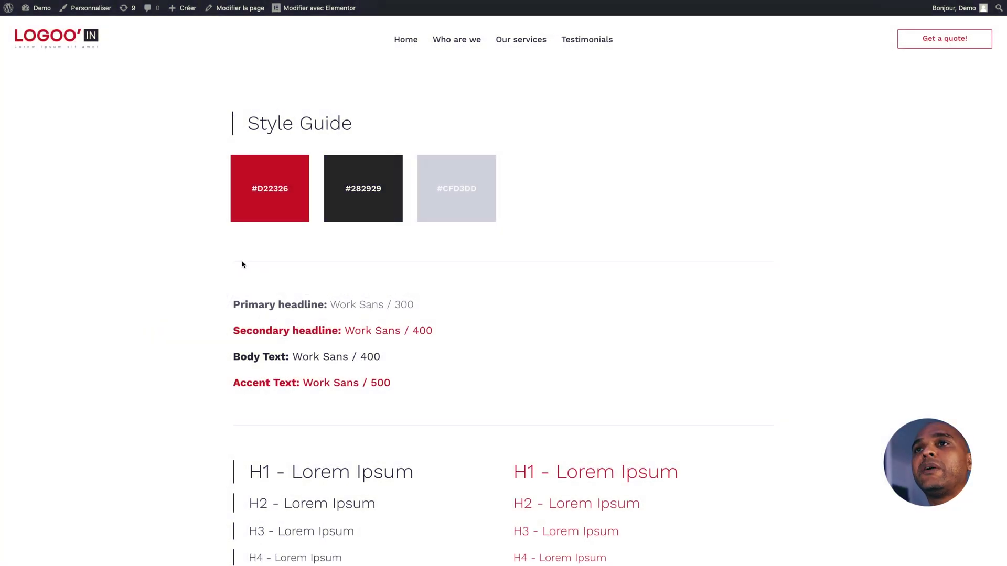
scroll(242, 264, "down", 3)
scroll(239, 262, "up", 5)
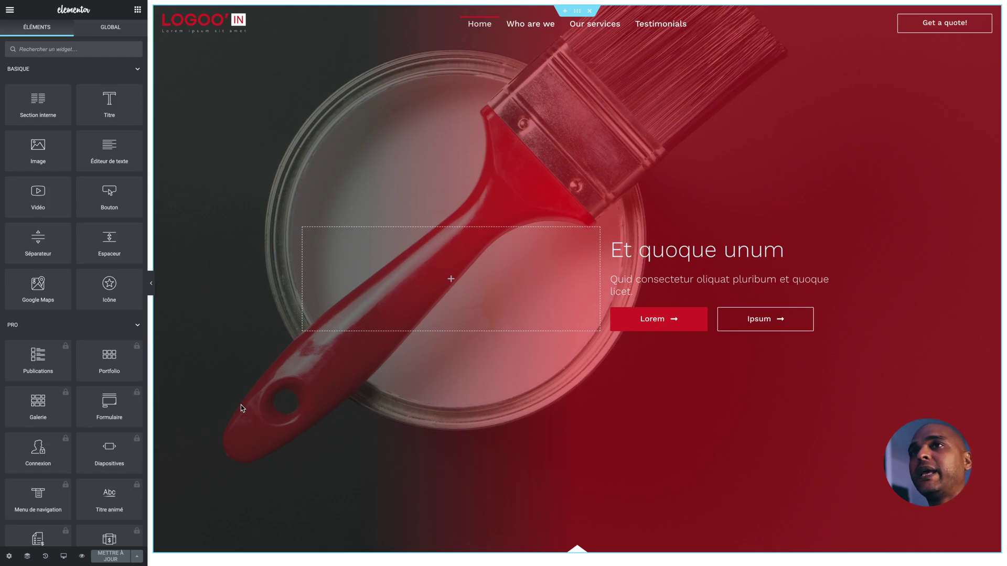
- Scroll the red-branded preview from the hero through content and Featurum down to Testimoniae
scroll(256, 408, "down", 3)
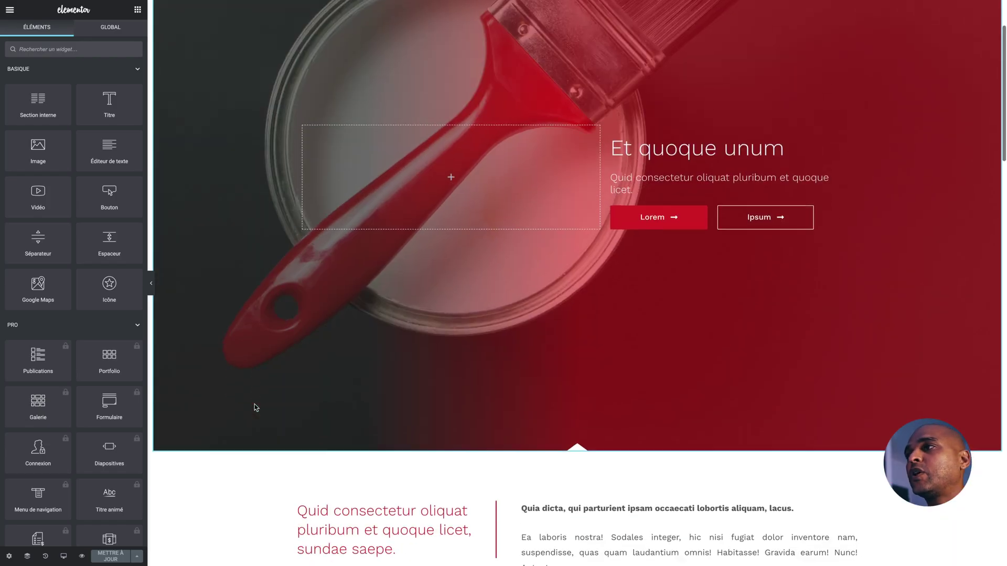
scroll(255, 407, "up", 2)
scroll(256, 407, "up", 2)
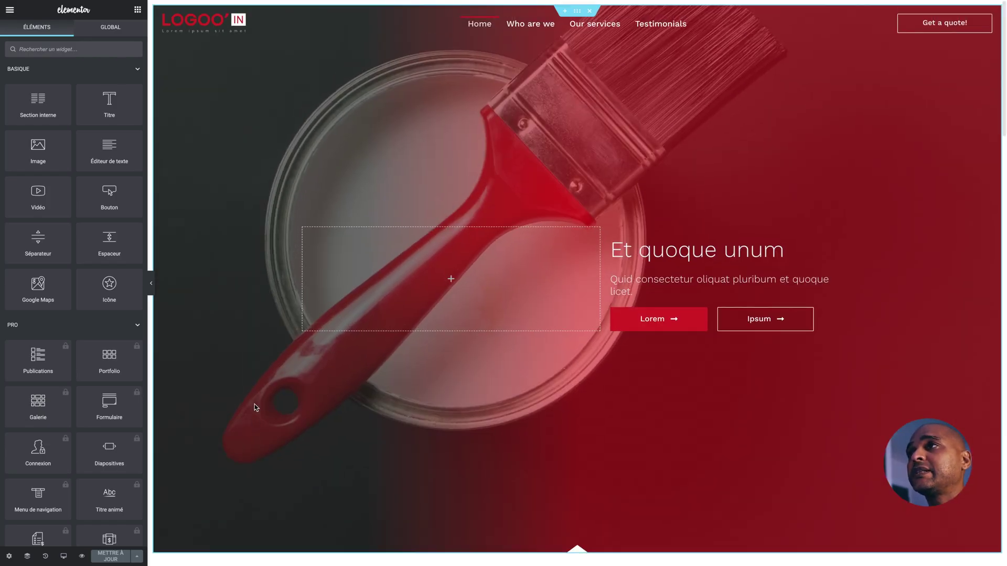
scroll(396, 373, "down", 6)
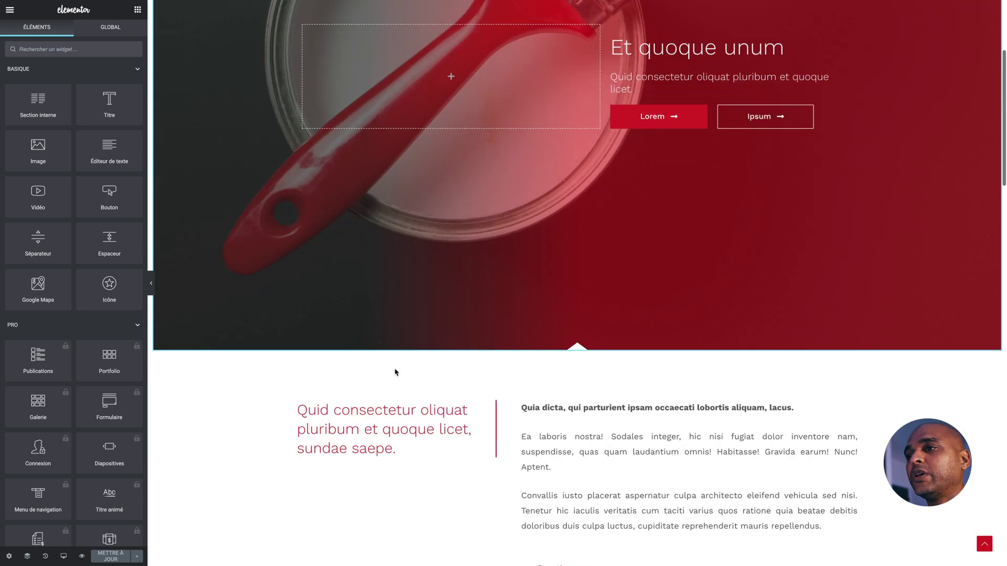
scroll(395, 369, "up", 6)
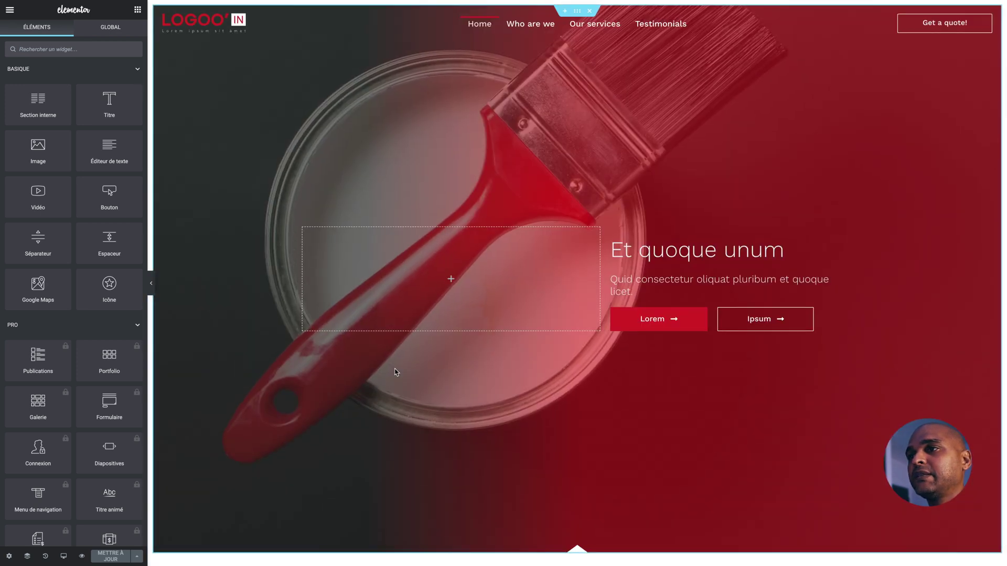
scroll(394, 369, "down", 6)
scroll(395, 371, "down", 3)
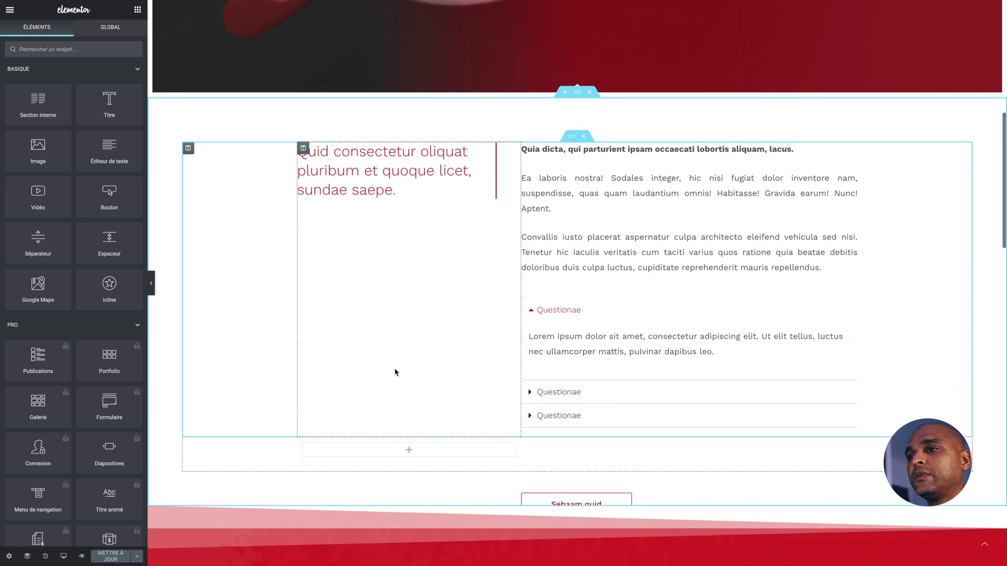
scroll(395, 372, "down", 6)
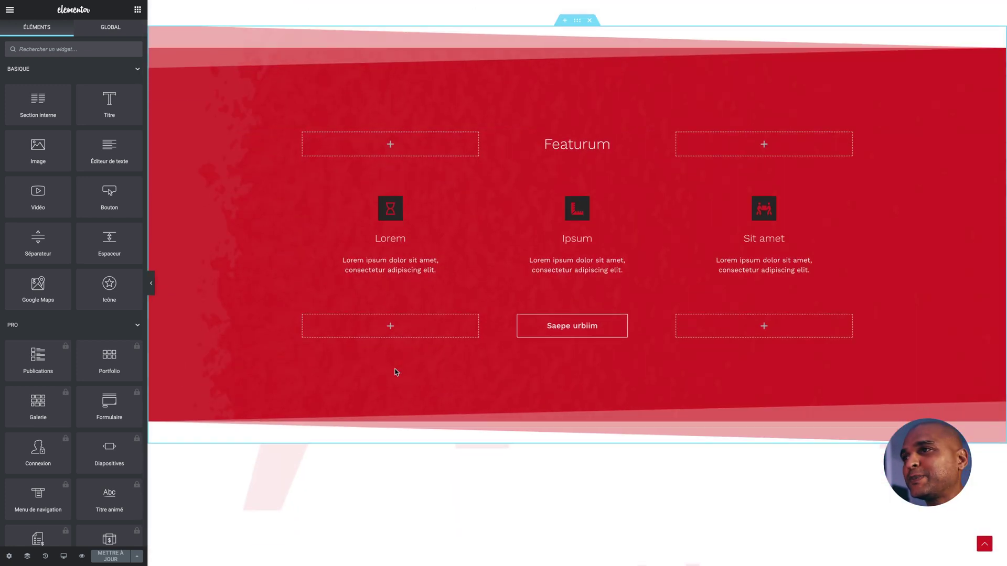
scroll(395, 372, "down", 4)
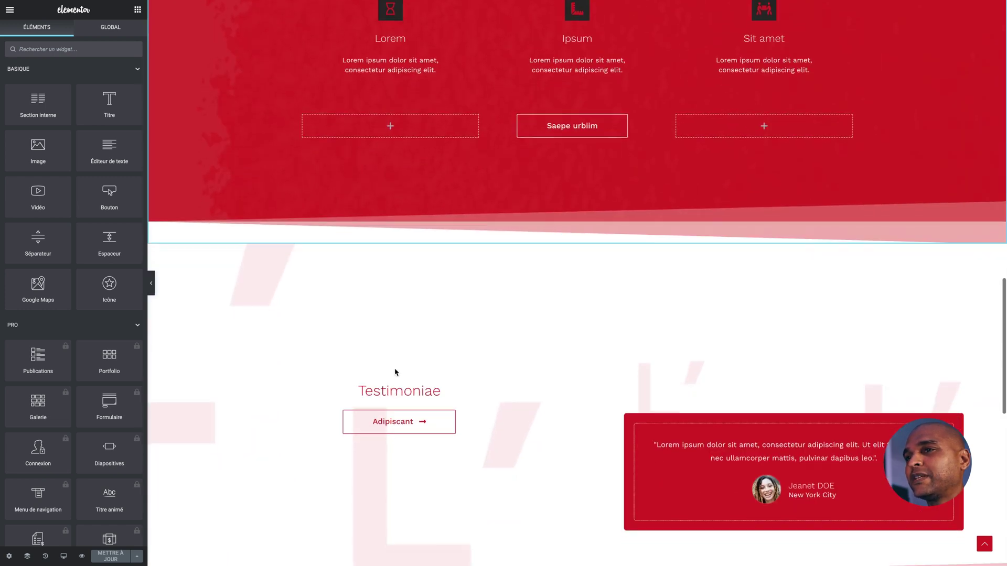
scroll(396, 372, "down", 4)
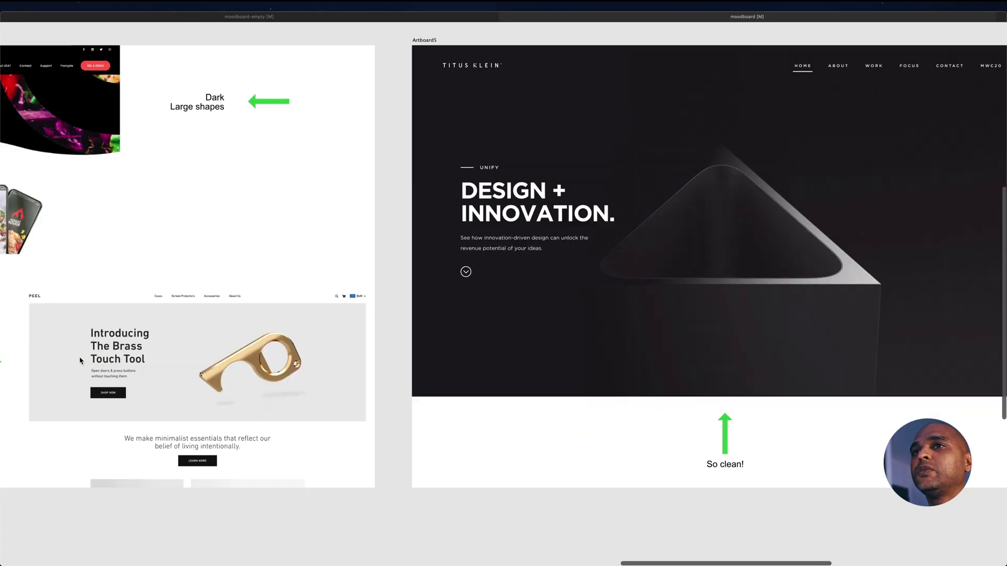
- Pan to Artboard3 and select the La Marcha restaurant screenshot
scroll(80, 360, "left", 20)
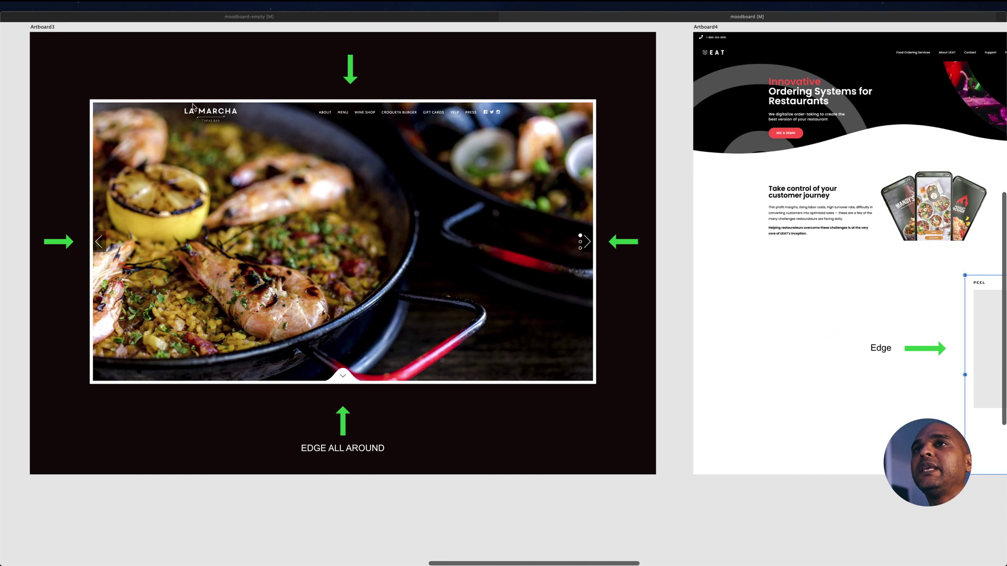
left_click(226, 108)
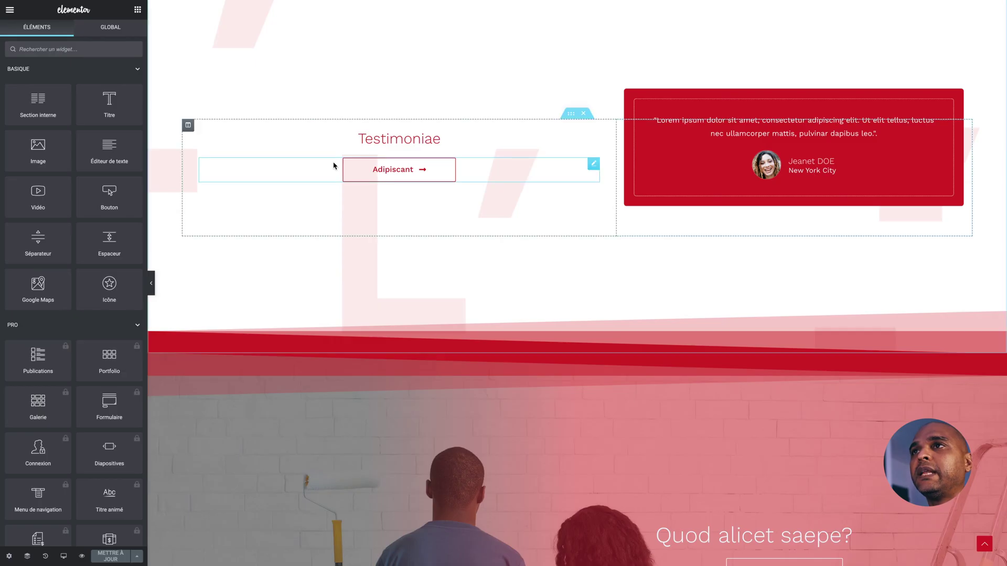
- Compare the red editor page with the blue wireframe, then scroll down to the Testimoniae section
left_click_drag(333, 164, 337, 234)
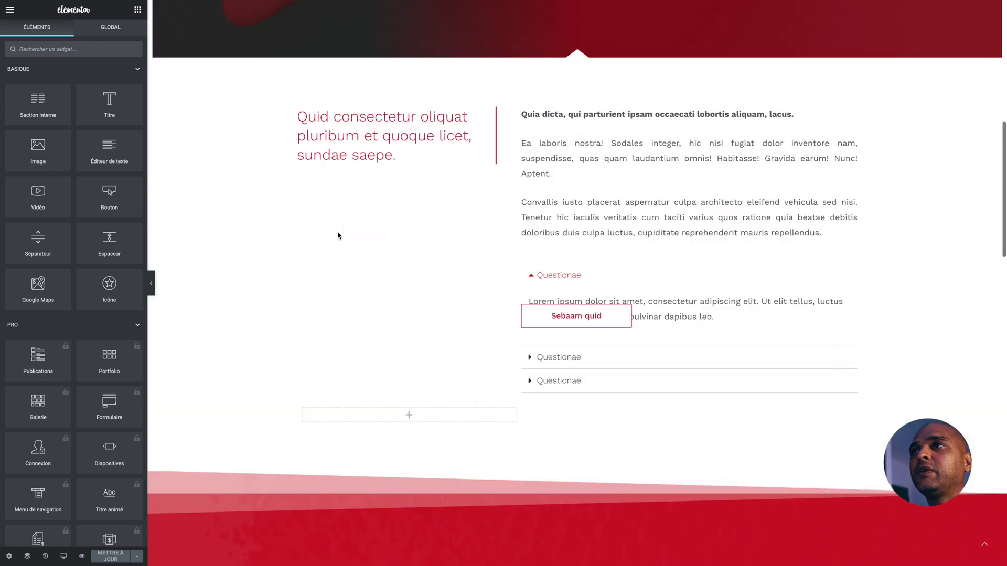
scroll(337, 236, "up", 10)
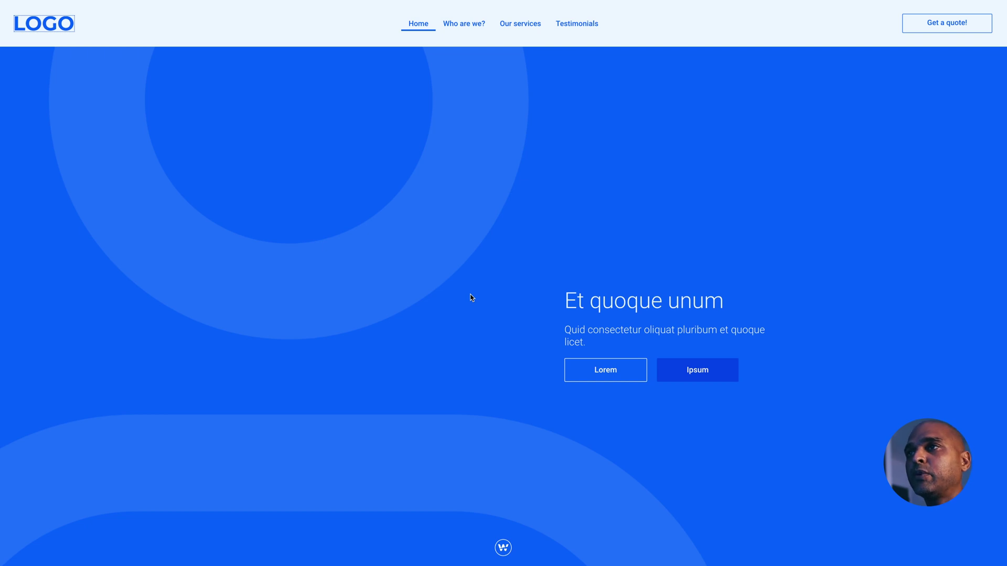
key("ctrl+Left")
scroll(457, 358, "down", 3)
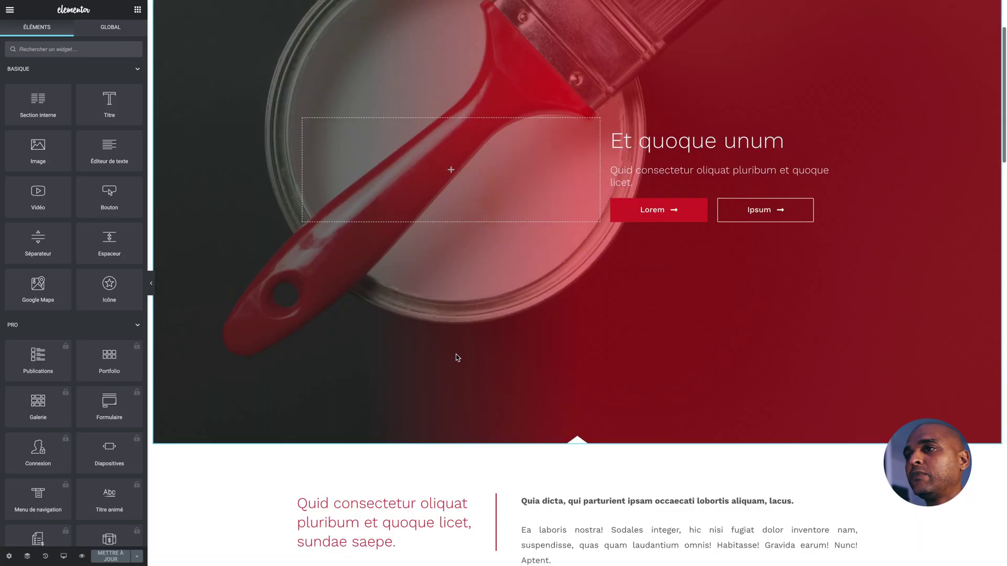
scroll(457, 358, "down", 10)
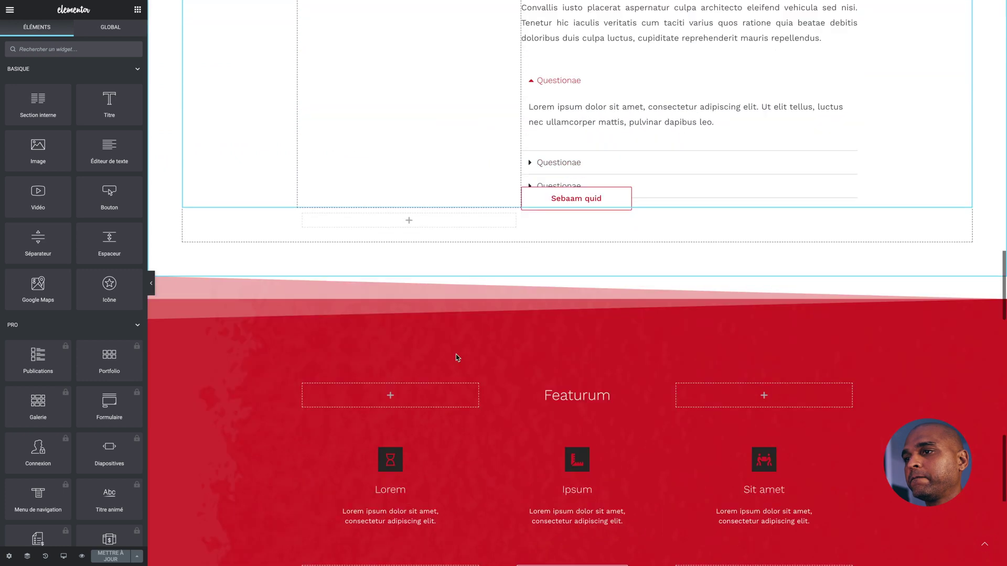
scroll(455, 357, "down", 13)
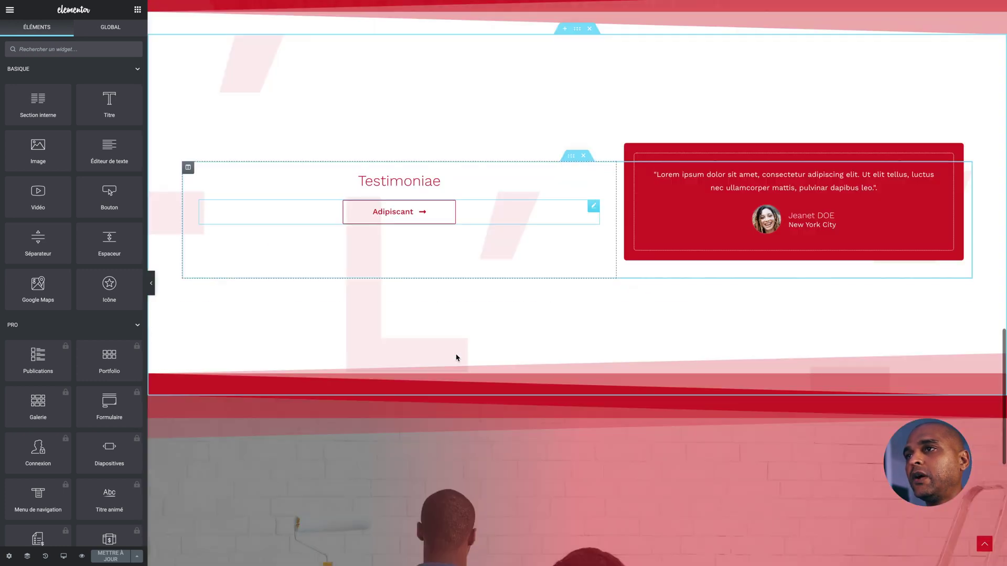
scroll(455, 355, "up", 2)
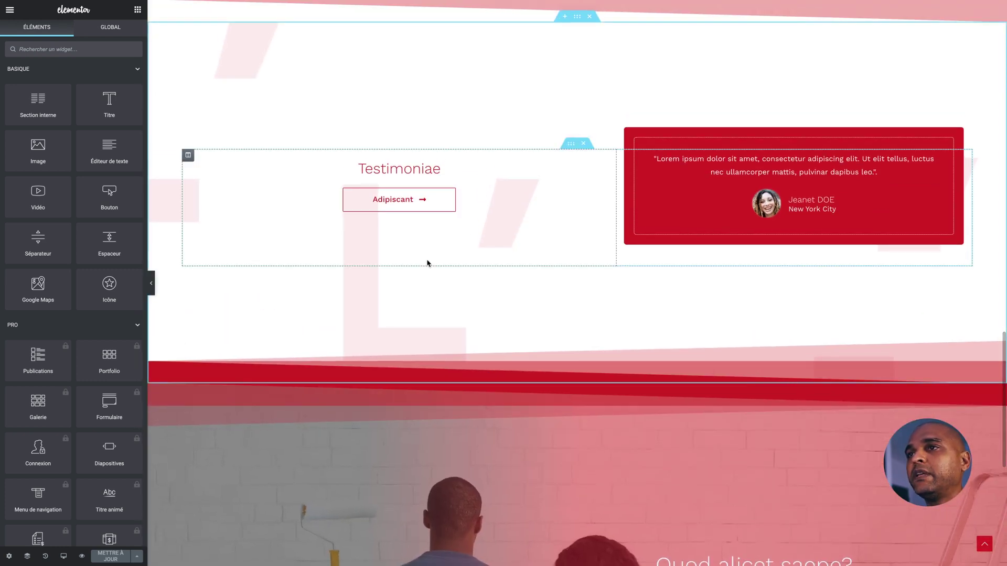
- Zoom into the UEAT hero on Artboard4 to study its dark, large shapes, then return to Elementor
key("ctrl+Left")
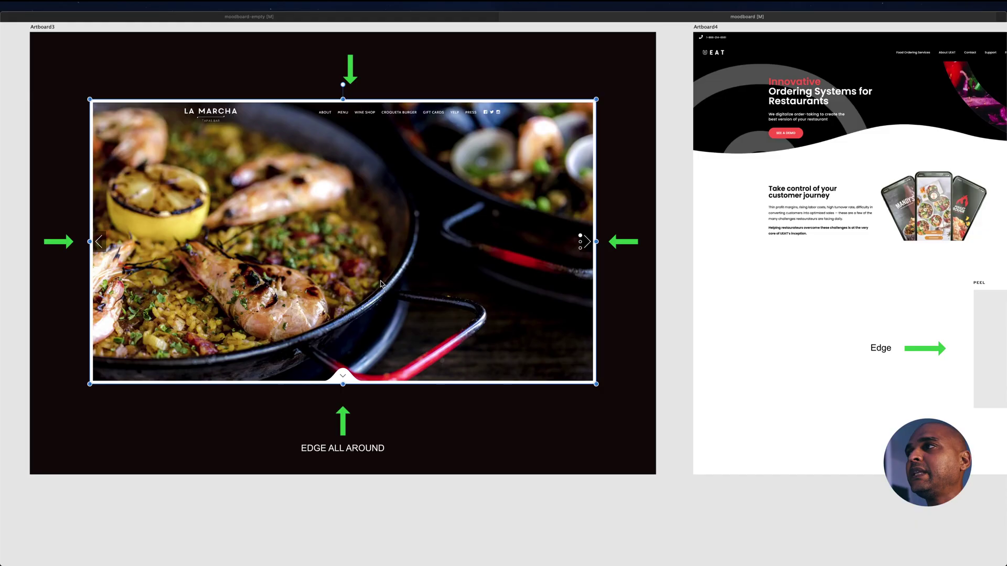
scroll(483, 309, "right", 6)
scroll(499, 236, "up", 2)
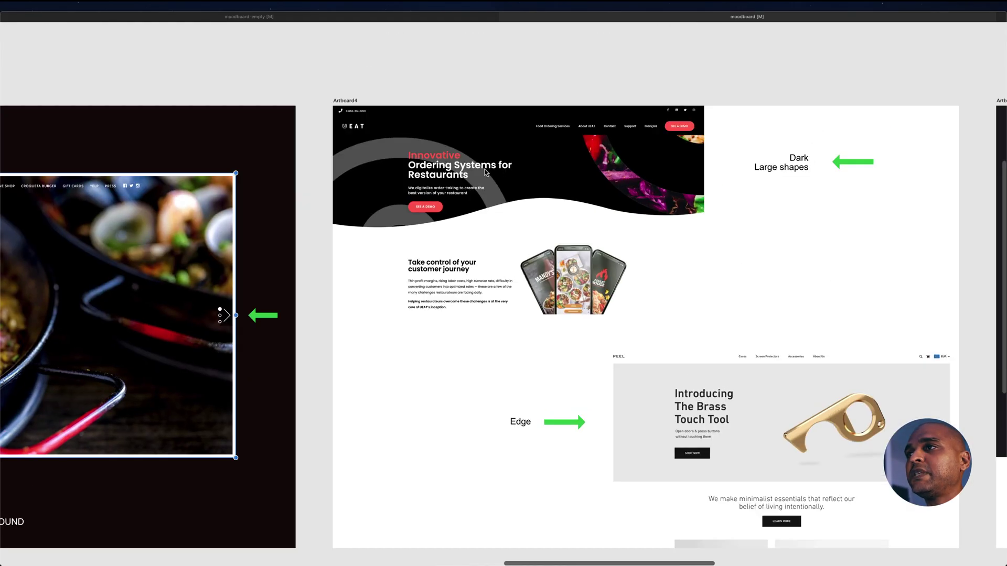
scroll(485, 172, "up", 8)
scroll(484, 172, "down", 1)
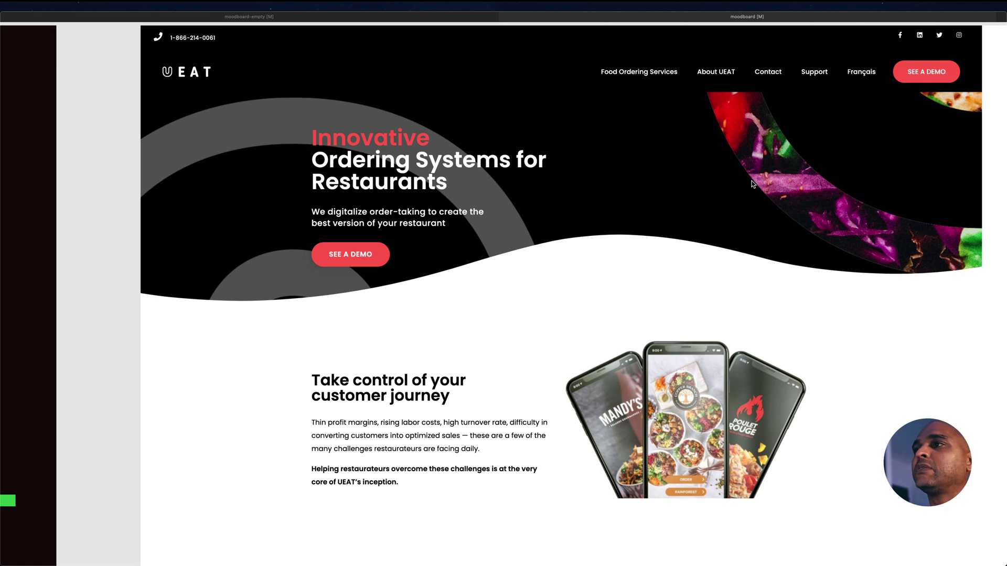
key("ctrl+Right")
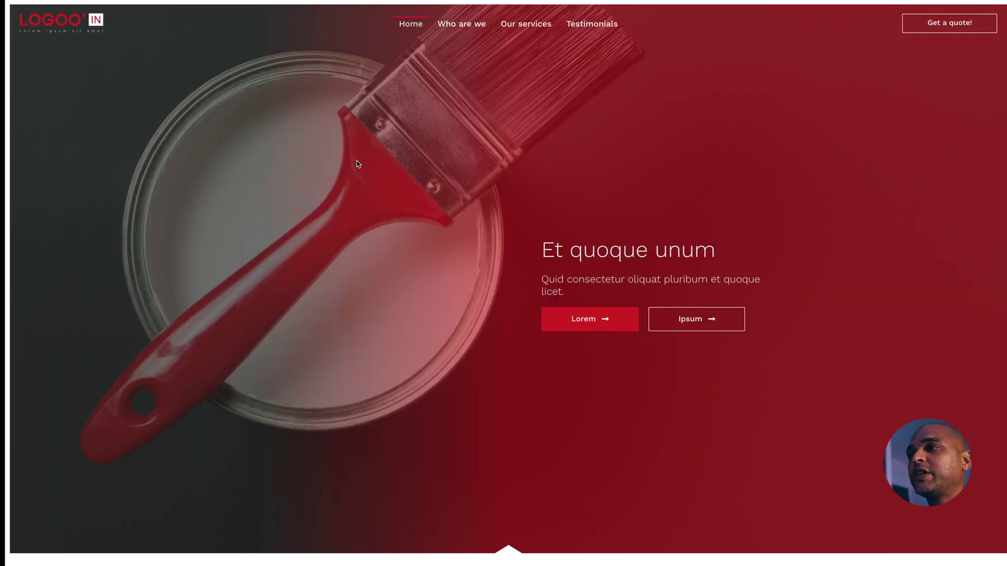
- Scroll the live red and blue homepages through Featurum and Testimoniae down to the footer
scroll(431, 322, "down", 9)
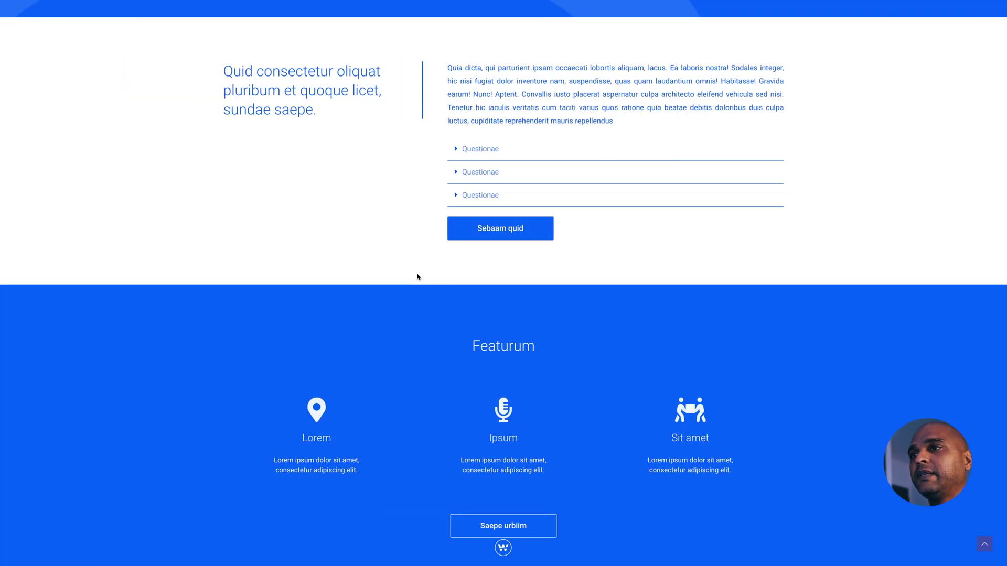
scroll(418, 276, "down", 4)
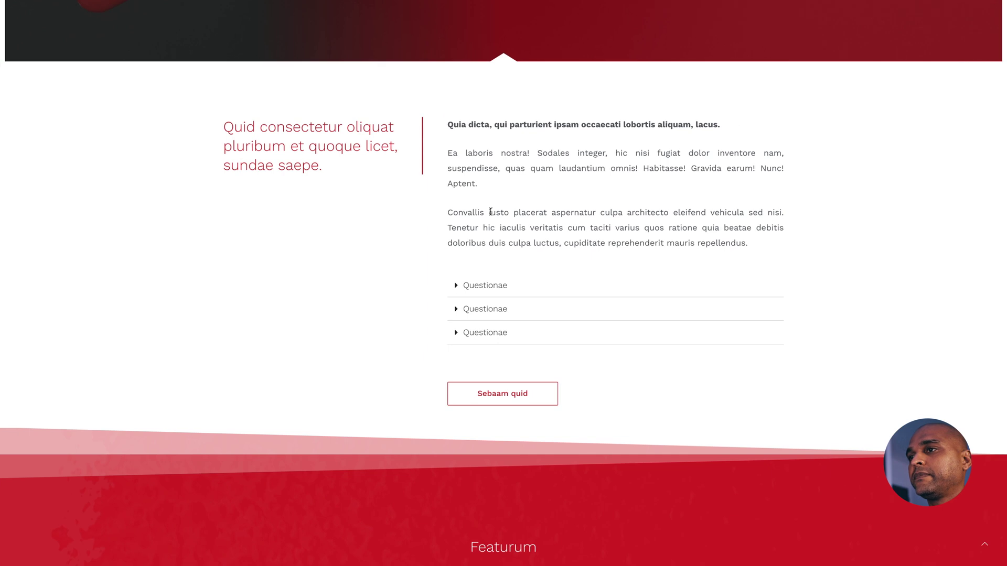
scroll(449, 299, "down", 5)
scroll(449, 297, "down", 1)
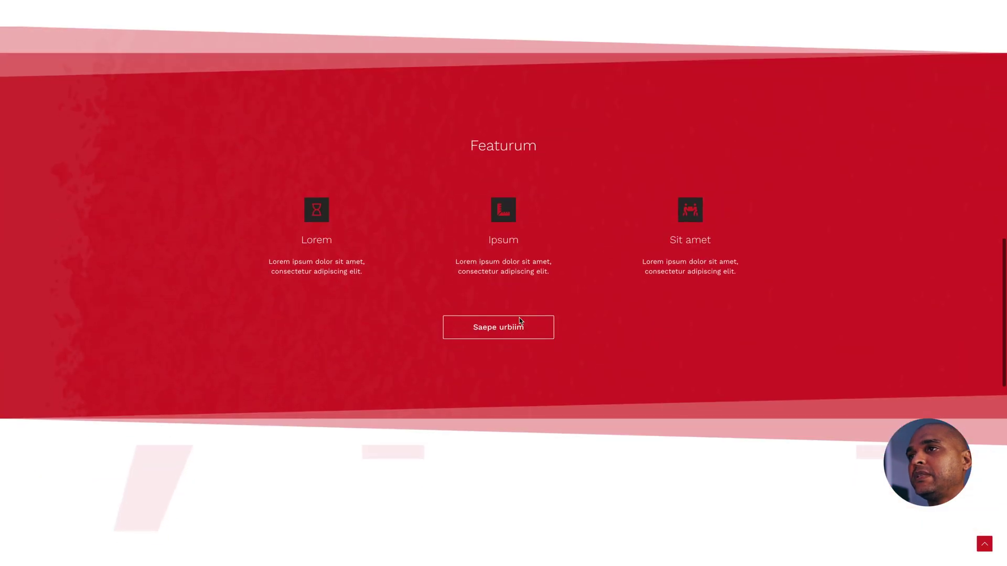
scroll(438, 266, "down", 1)
scroll(438, 266, "up", 1)
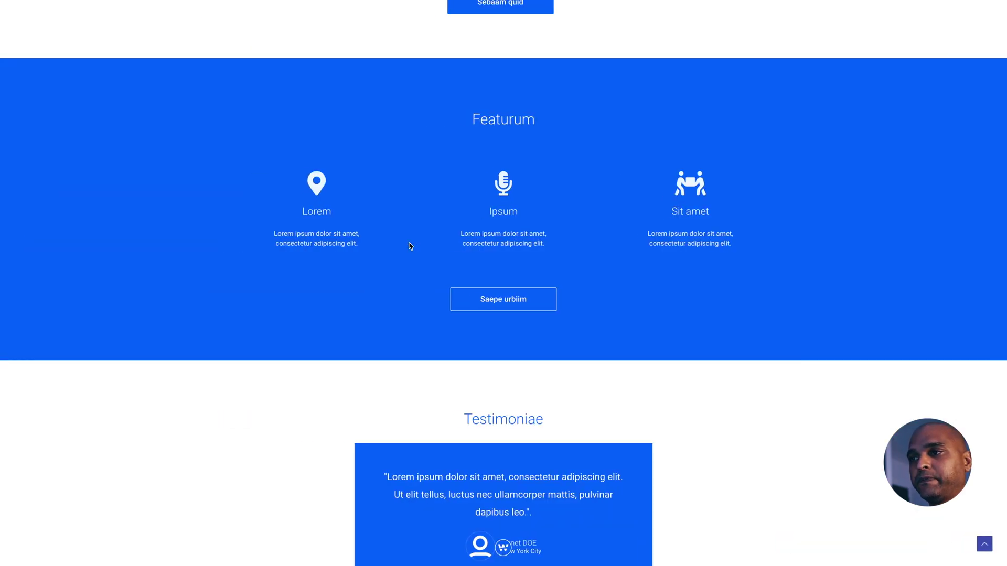
scroll(409, 245, "down", 5)
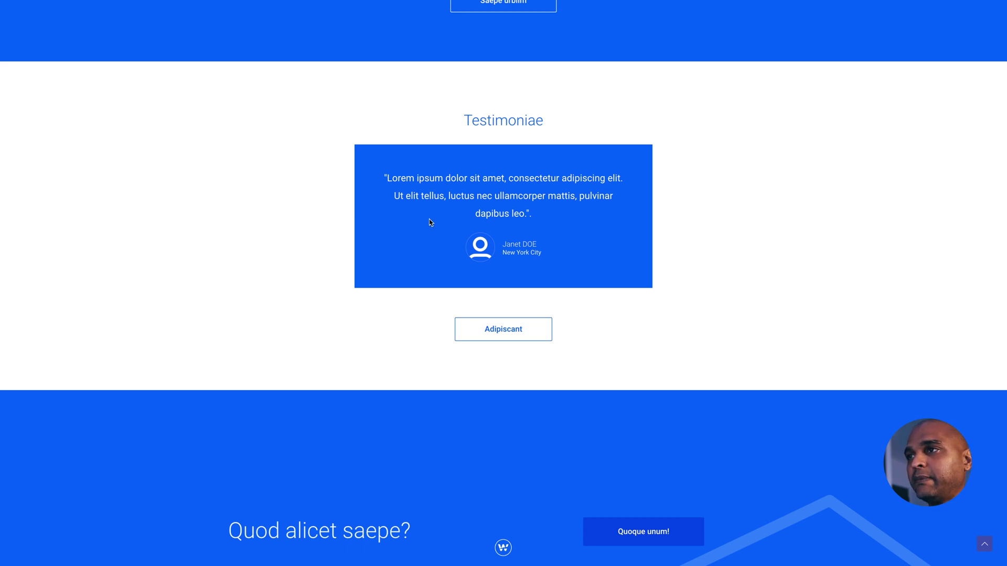
scroll(429, 220, "down", 3)
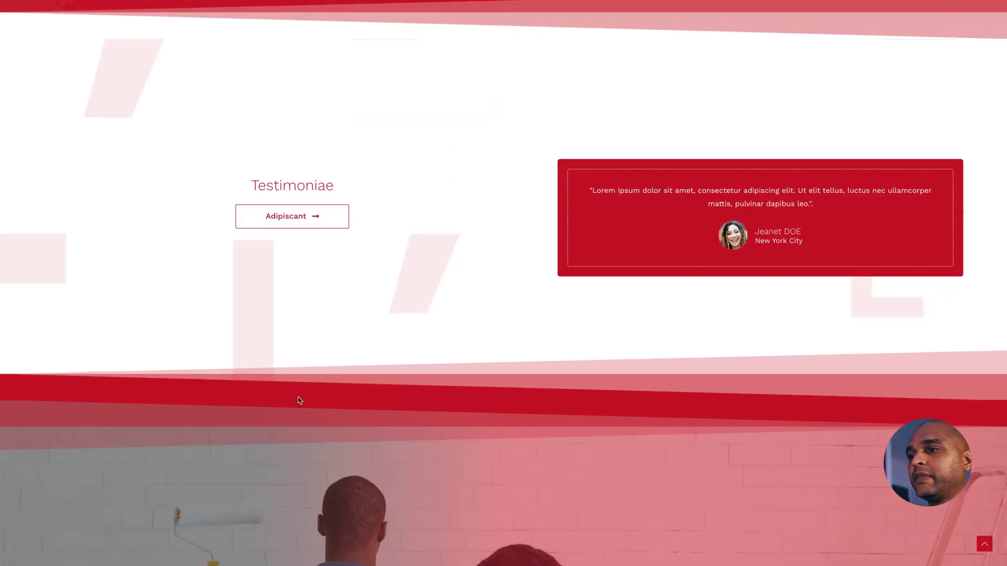
scroll(298, 398, "down", 2)
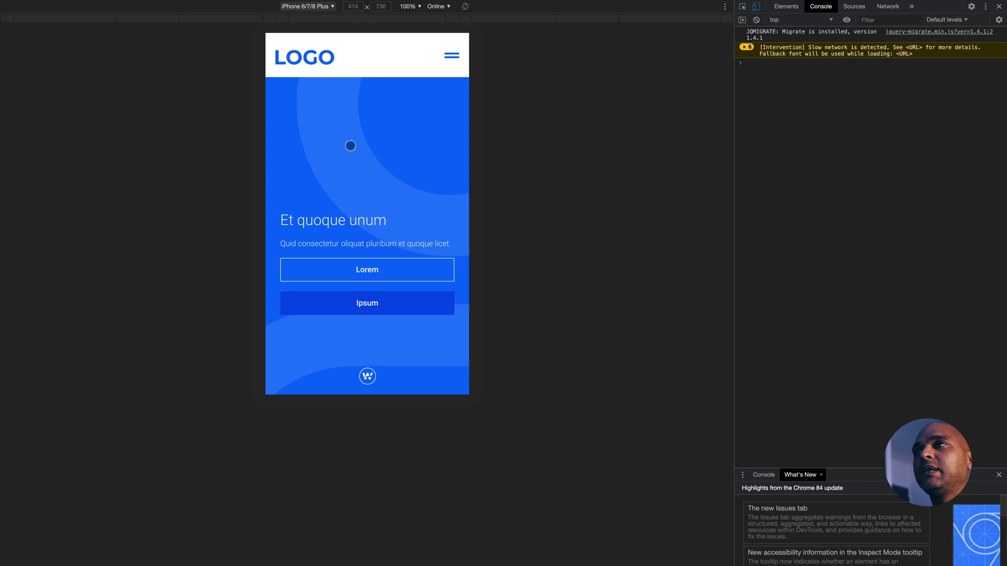
- In the iPhone 6/7/8 Plus preview, toggle the hamburger menu, scroll to the footer, then return to the top
left_click(445, 63)
left_click(449, 56)
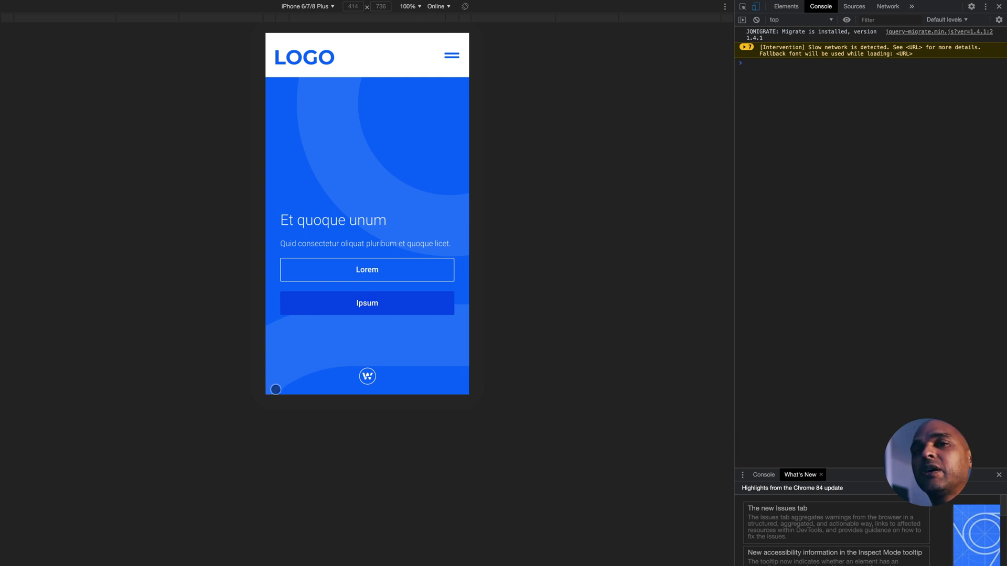
scroll(295, 374, "down", 10)
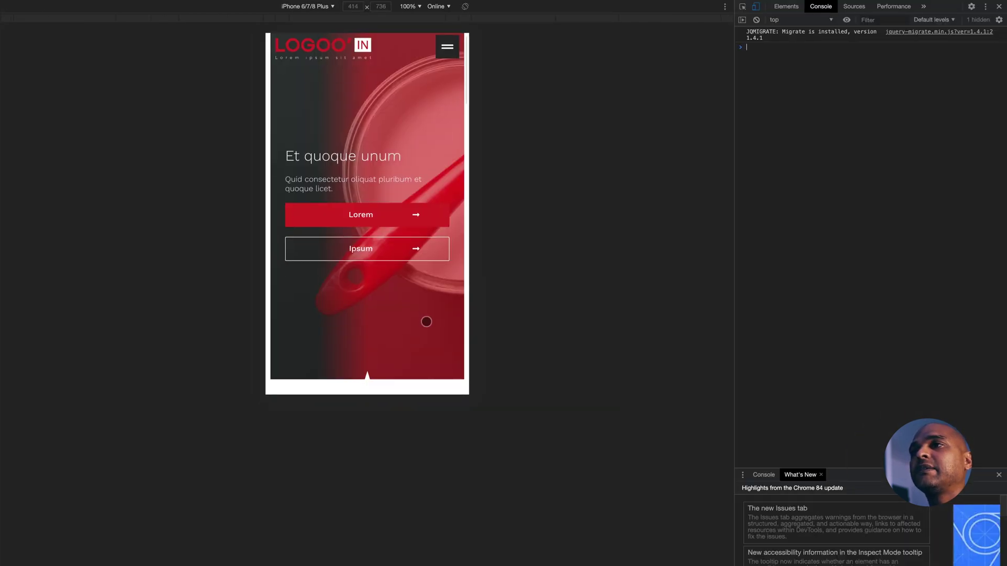
scroll(425, 321, "down", 7)
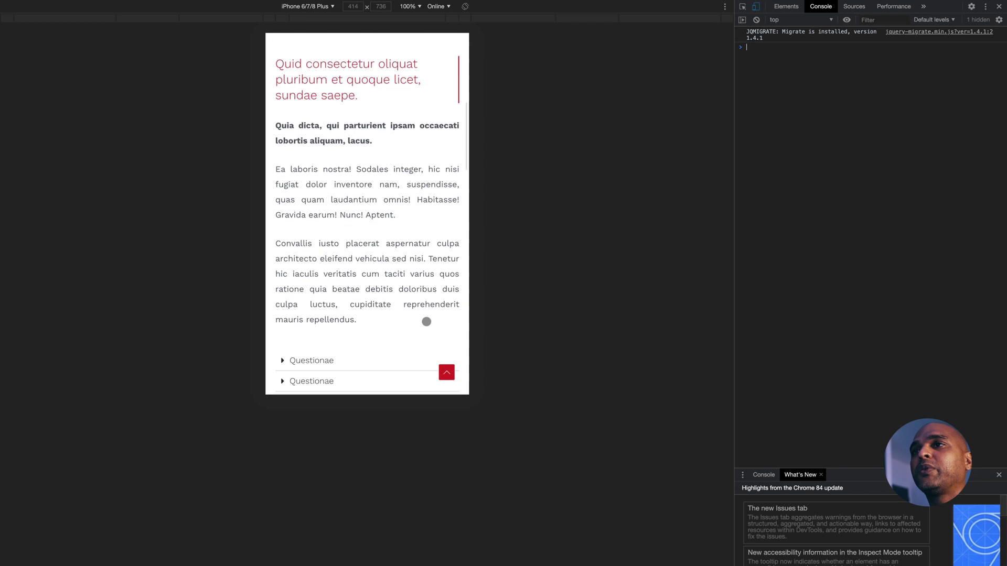
scroll(426, 321, "down", 6)
scroll(427, 322, "down", 8)
scroll(426, 321, "down", 8)
scroll(426, 322, "down", 3)
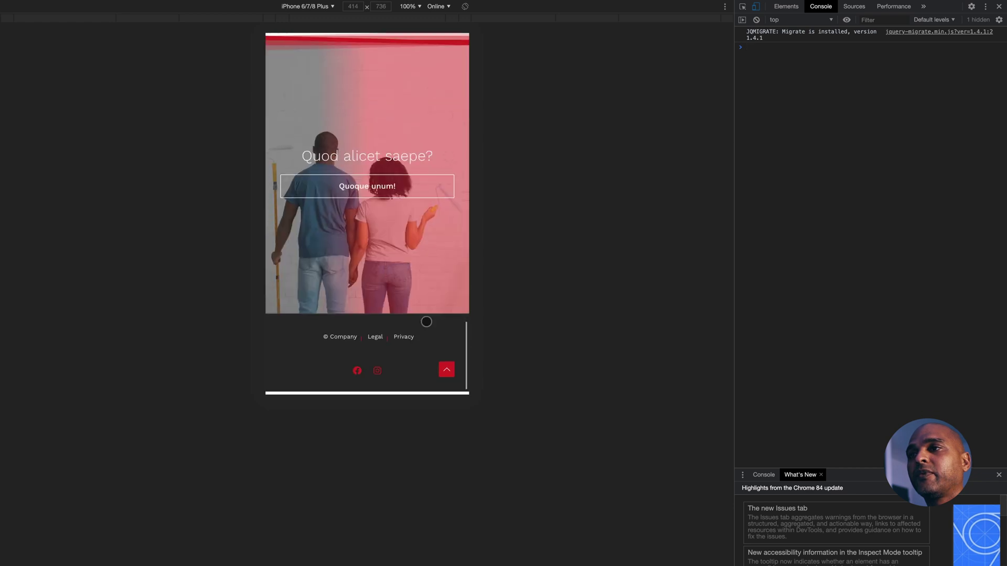
left_click(446, 372)
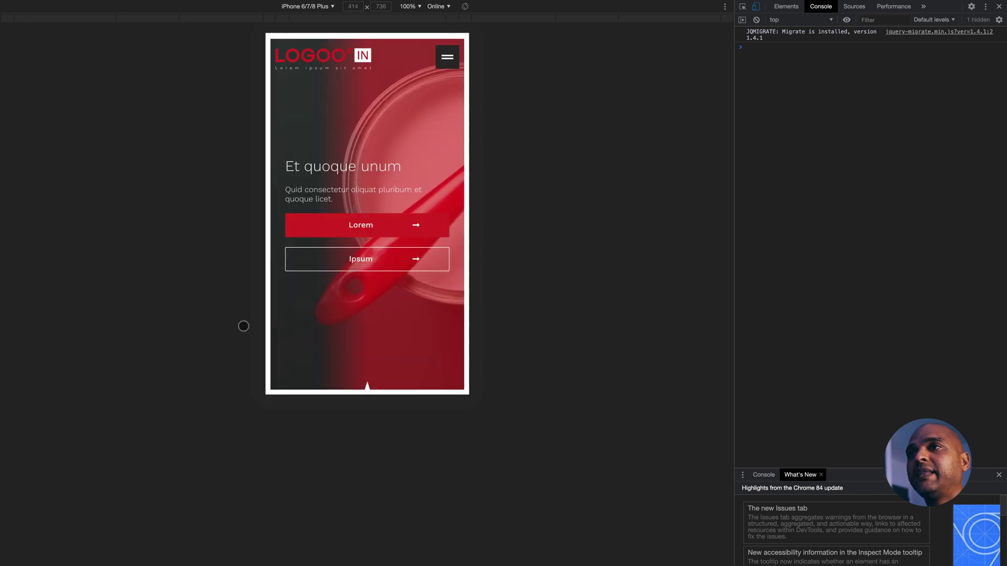